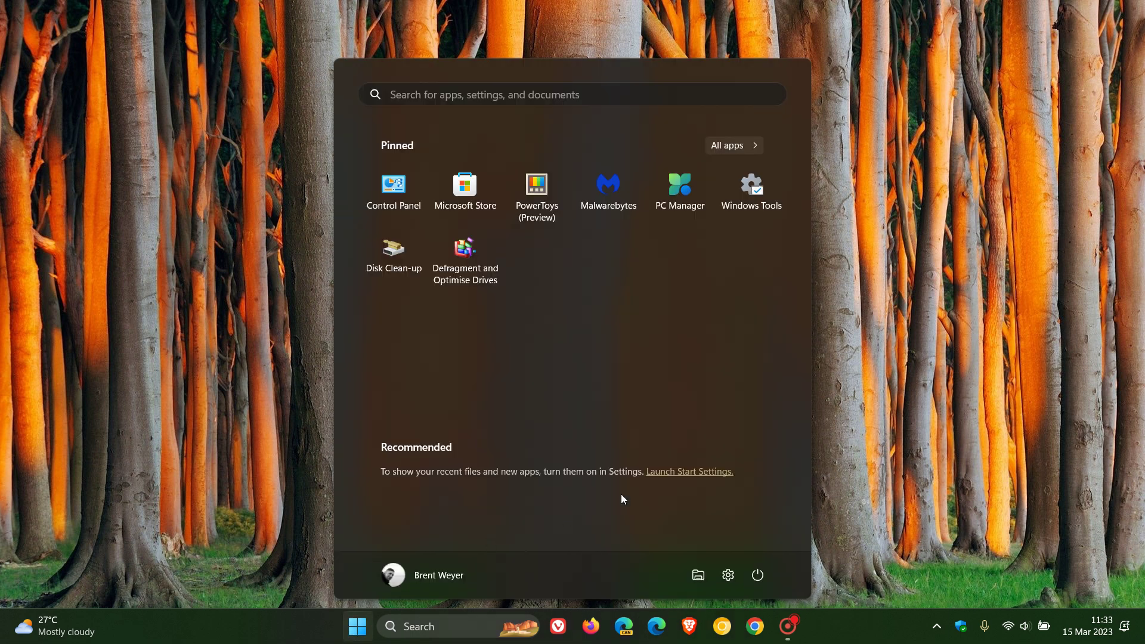
Step: Launch Settings and open Windows Update > Update history to list the installed quality updates
left_click(722, 581)
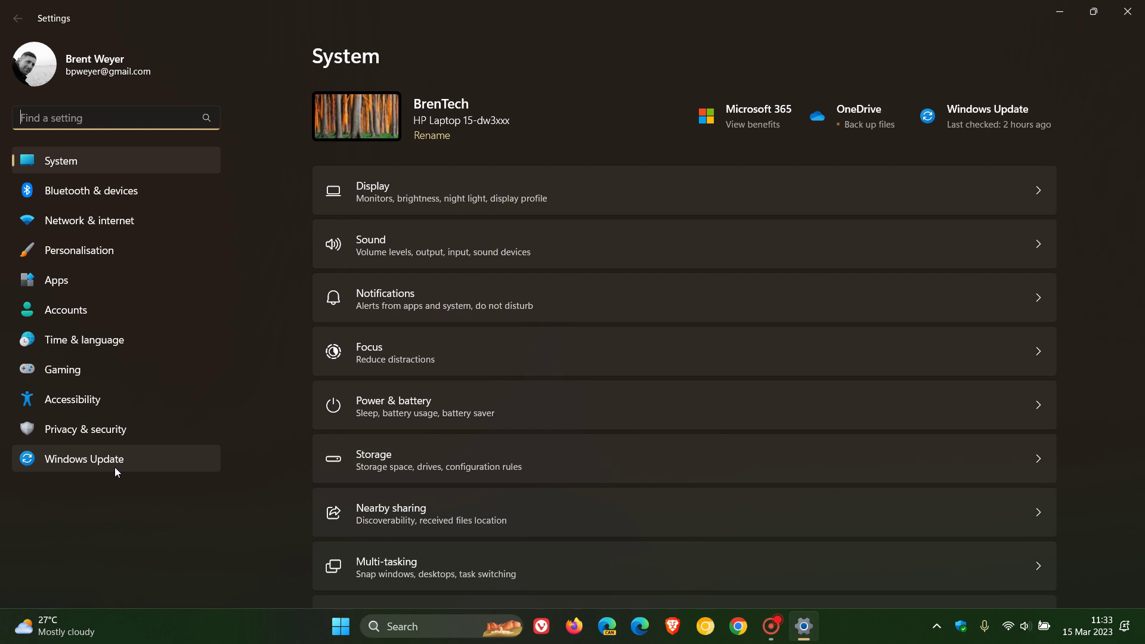
left_click(116, 469)
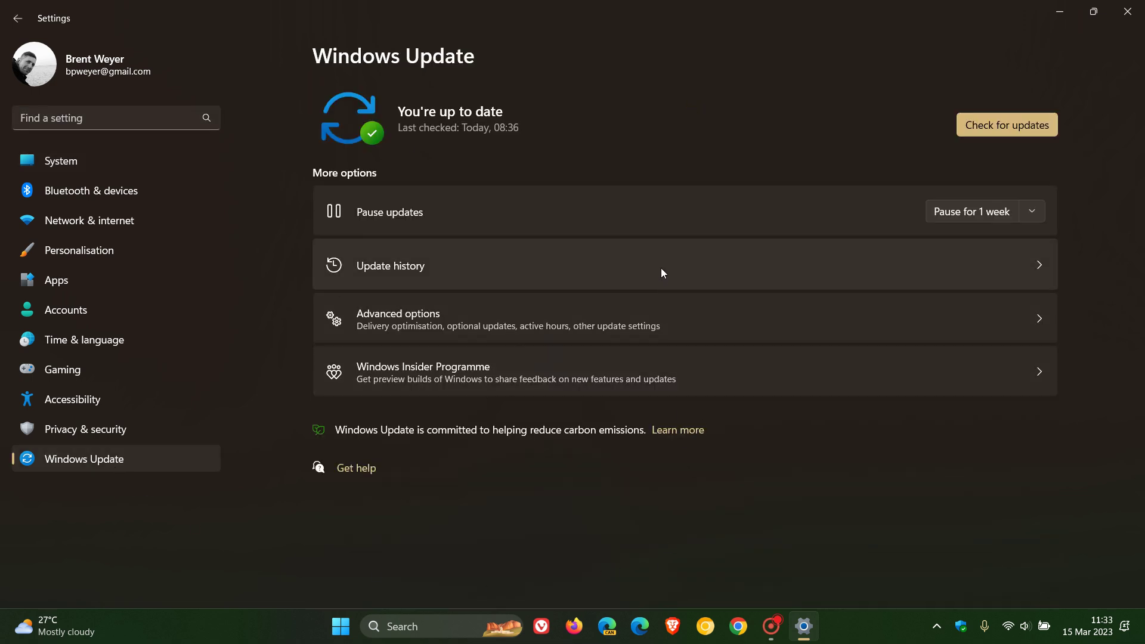
left_click(662, 267)
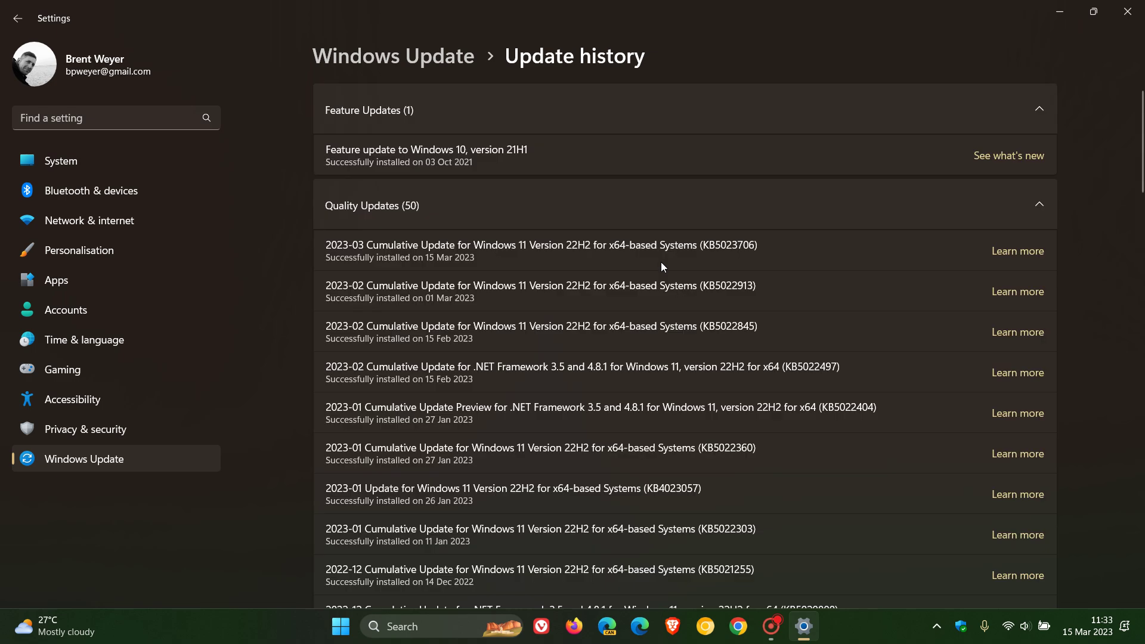
left_click(646, 106)
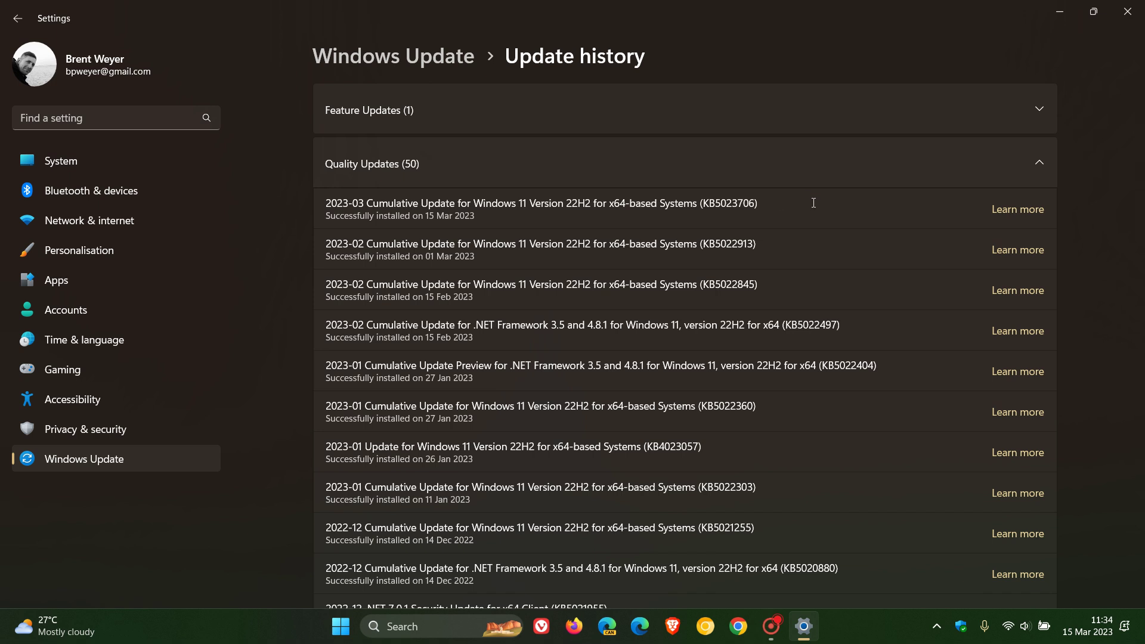
Step: Minimise the Settings window so the forest-wallpaper desktop shows
left_click(1060, 12)
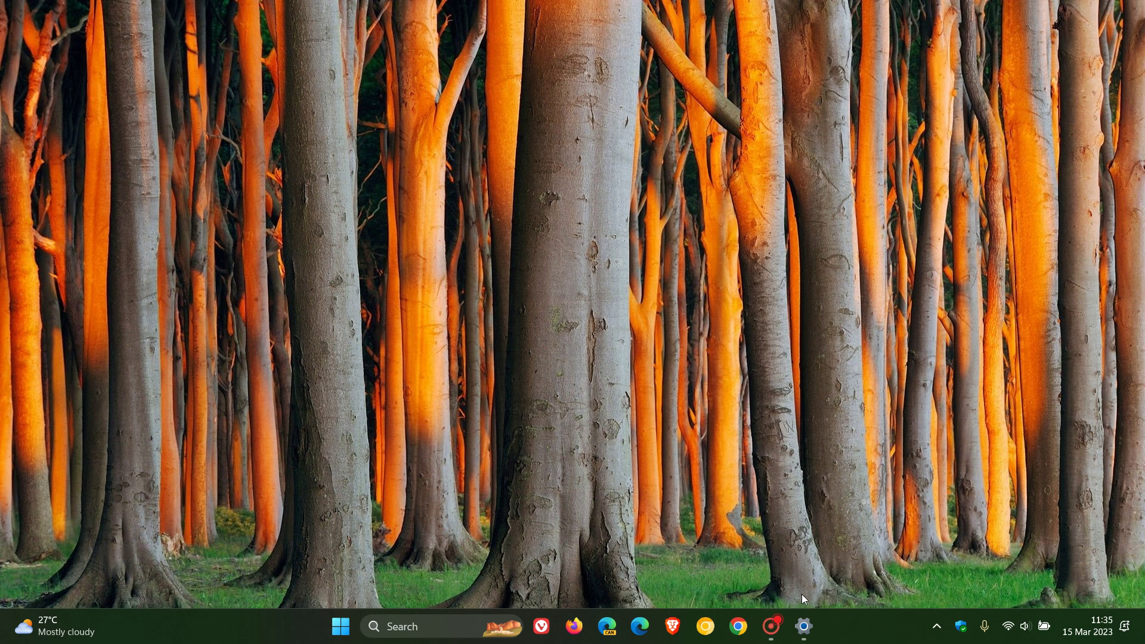
Step: Restore Settings from the taskbar and open Accounts > Sign-in options
left_click(804, 626)
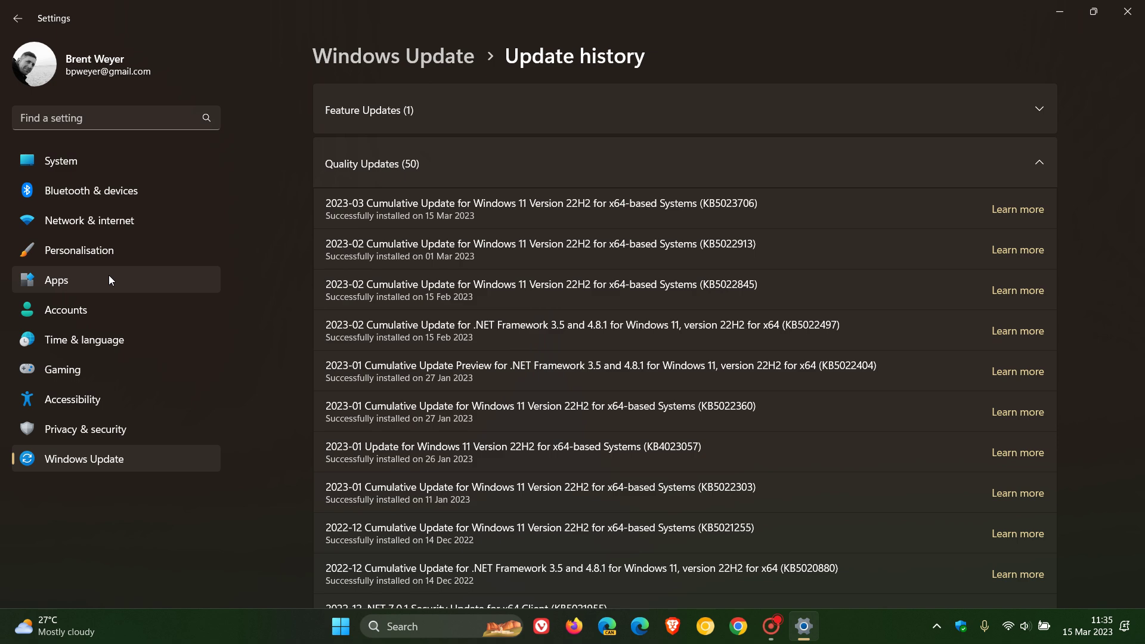
left_click(108, 308)
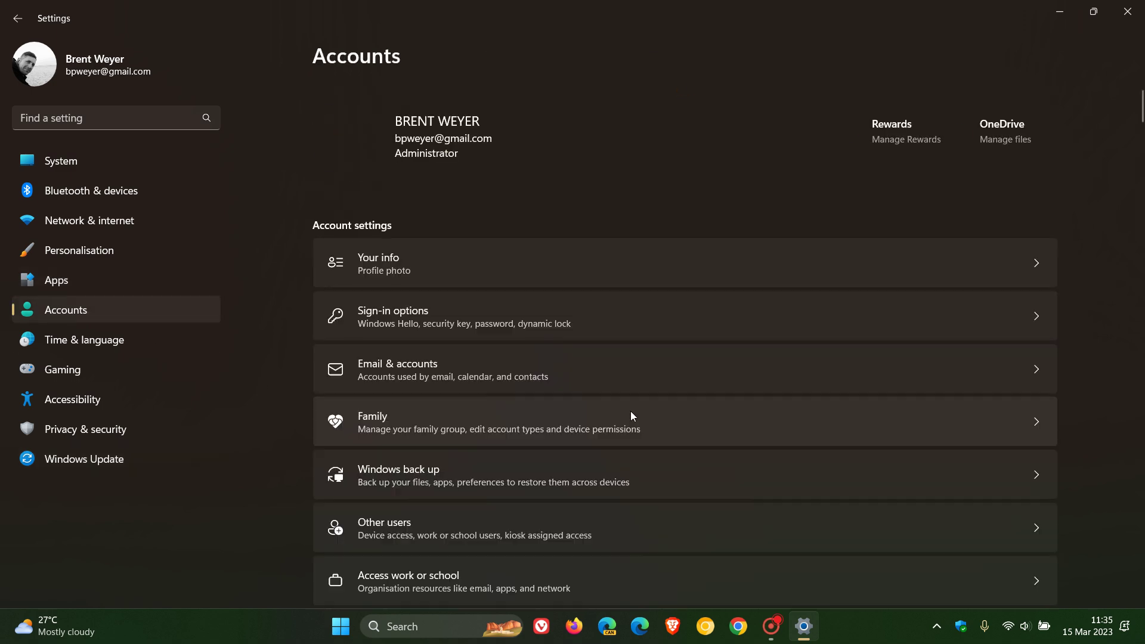
left_click(621, 324)
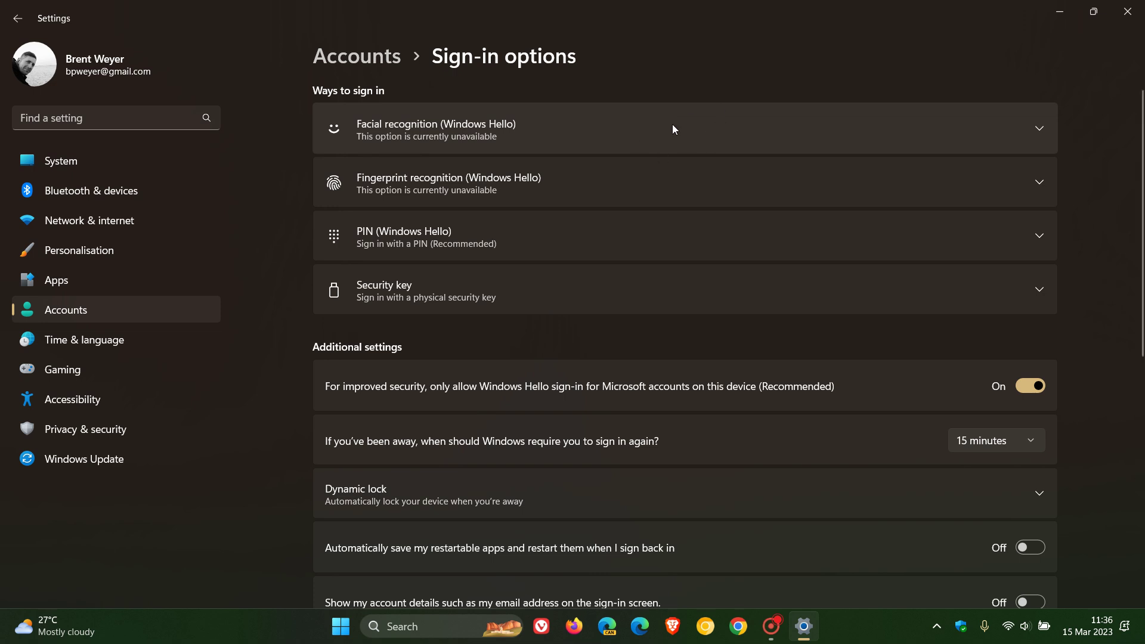
Step: Minimise and restore Settings again, returning to the Windows Update page
left_click(1057, 14)
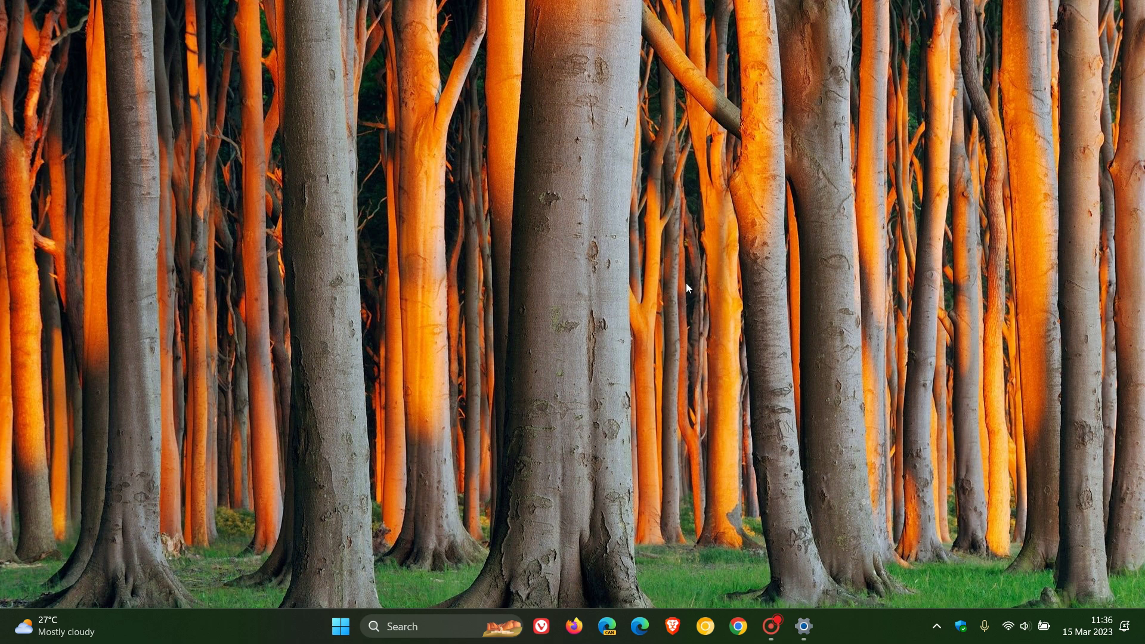
left_click(804, 626)
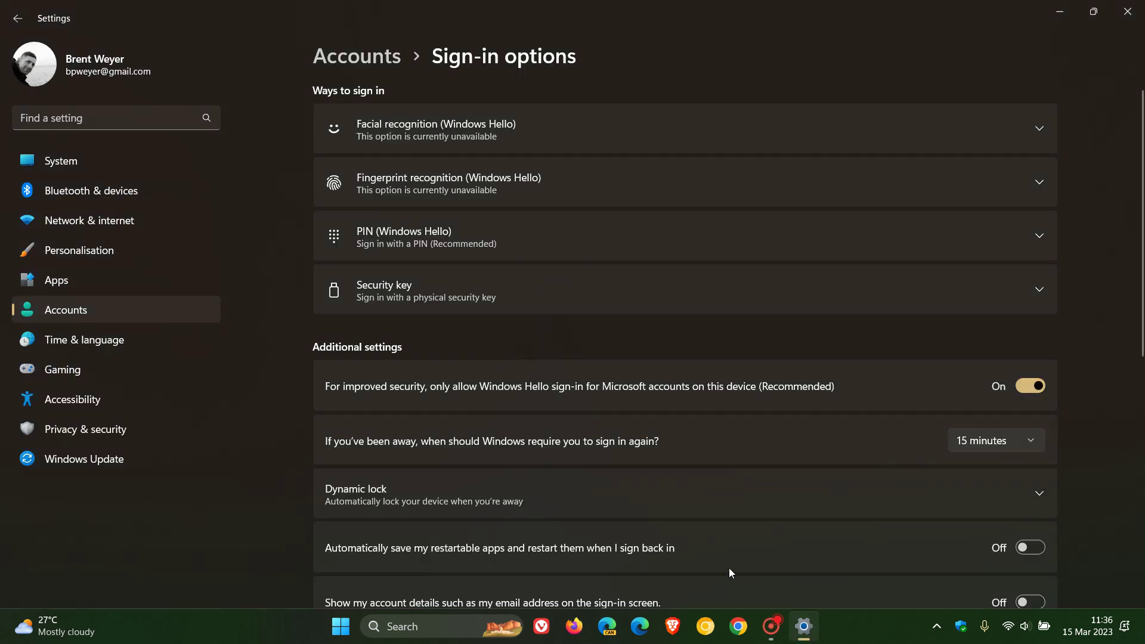
left_click(75, 464)
Step: Show the Update history list with 1 Feature Update and 50 Quality Updates, then minimise Settings
left_click(694, 268)
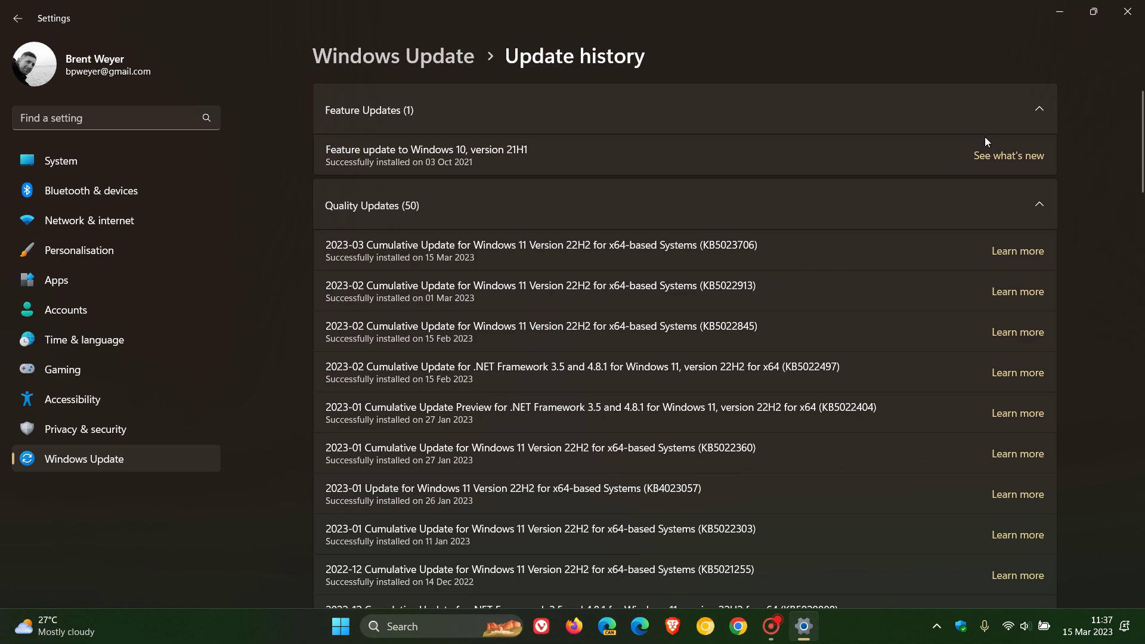
left_click(1061, 12)
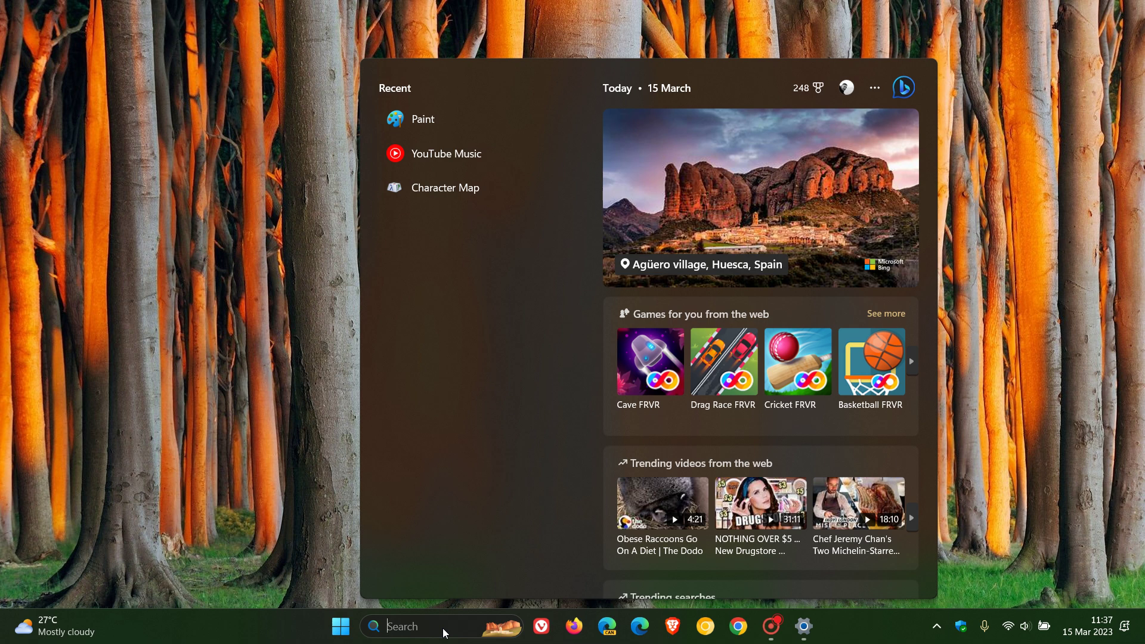
Step: Dismiss the search panel and open Taskbar settings from the taskbar's shortcut menu
left_click(249, 511)
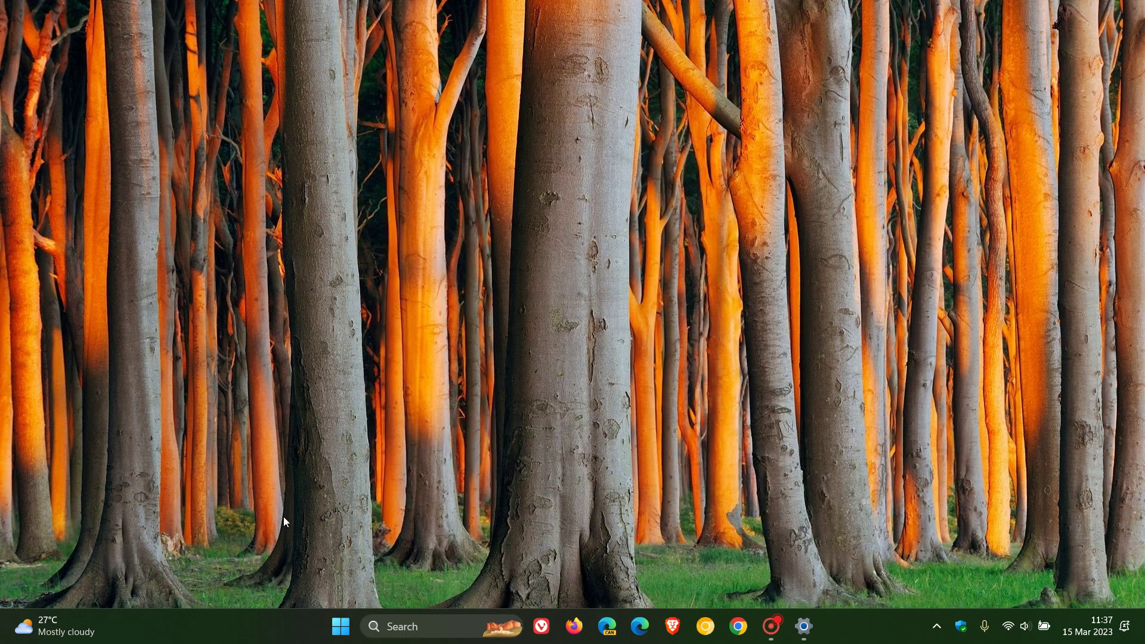
right_click(288, 629)
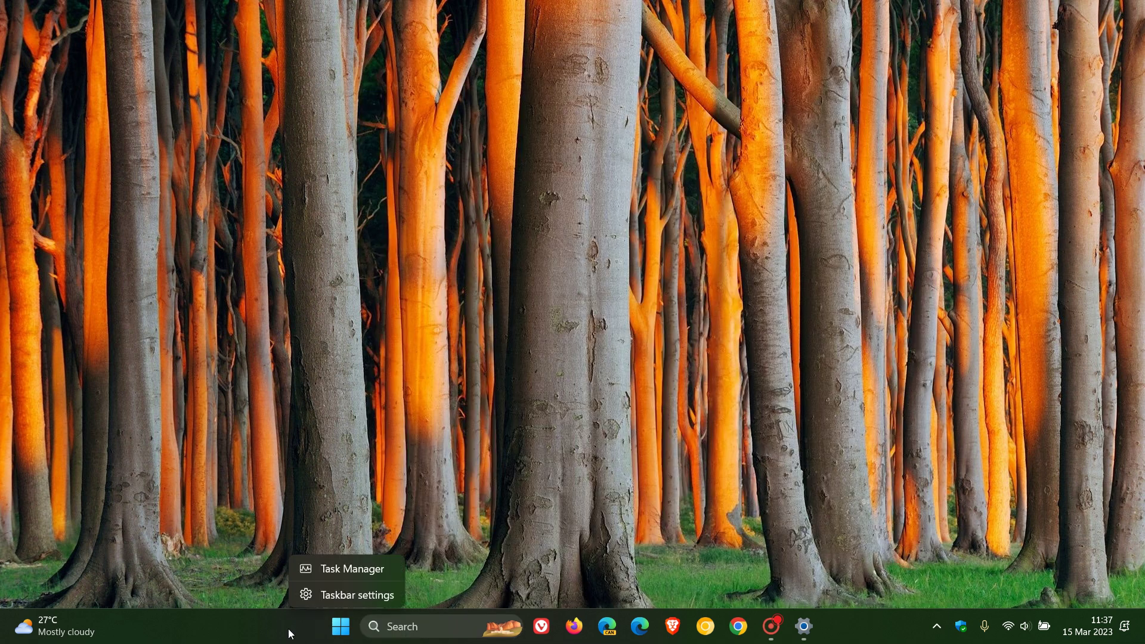
left_click(326, 595)
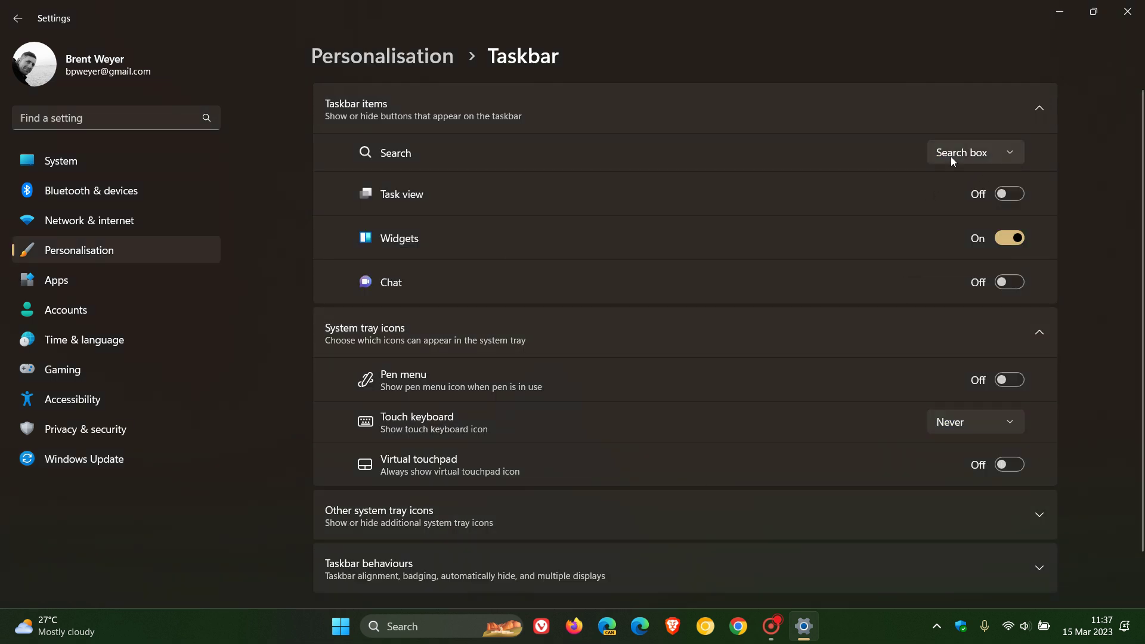
Step: Cycle taskbar Search through Hide, Search icon only, Search icon and label, ending on Search box; minimise
left_click(951, 156)
left_click(957, 70)
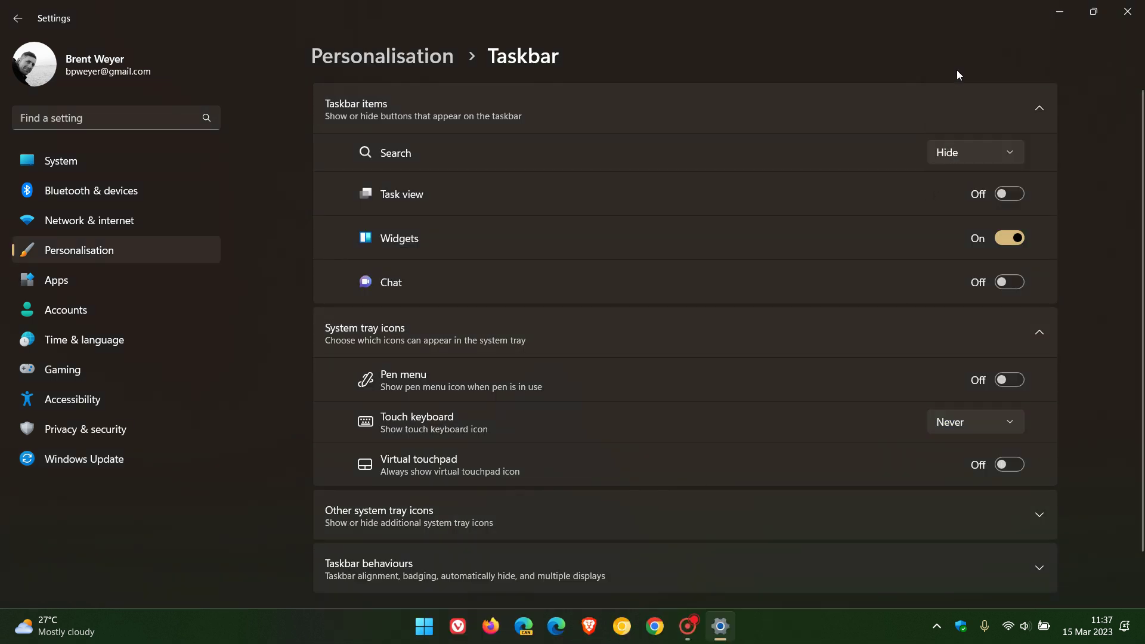
left_click(948, 155)
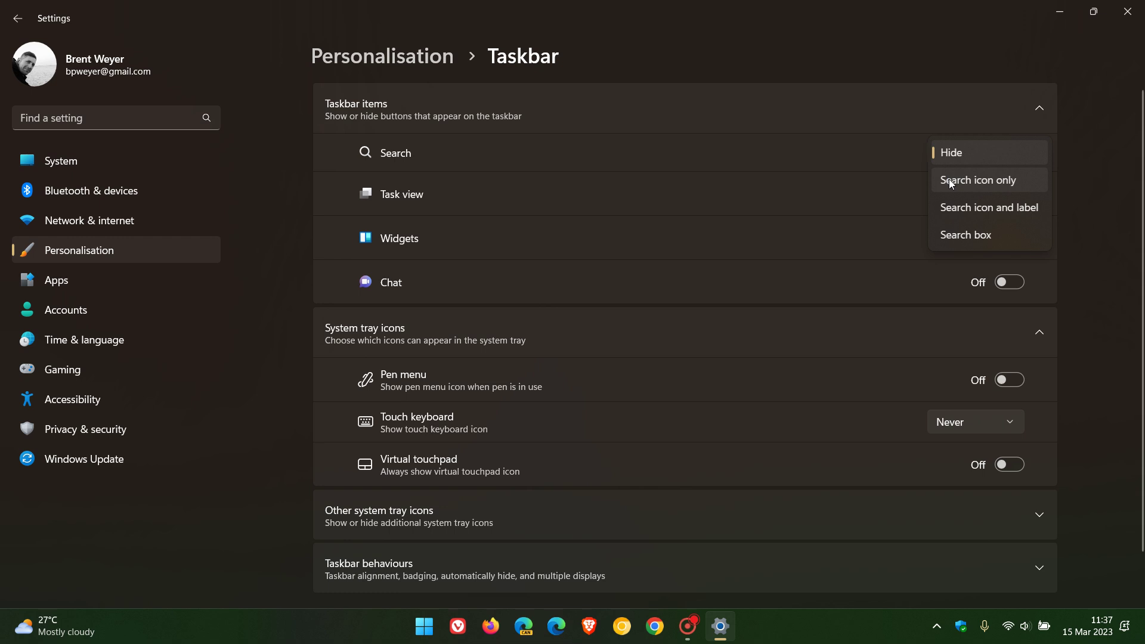
left_click(950, 181)
left_click(949, 153)
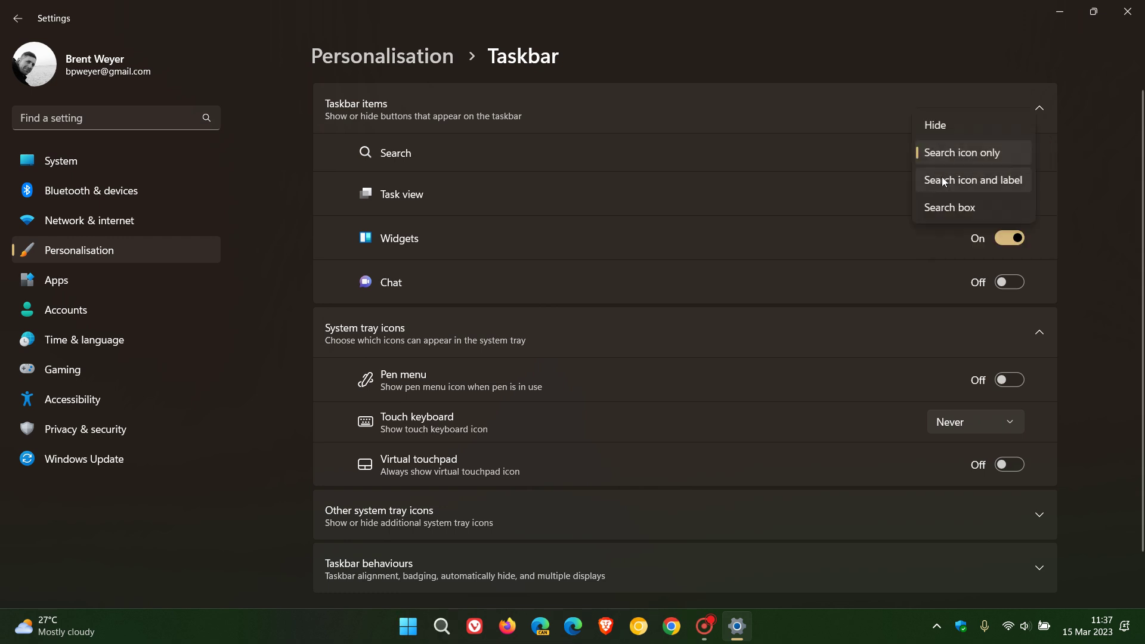
left_click(945, 180)
left_click(945, 156)
left_click(930, 182)
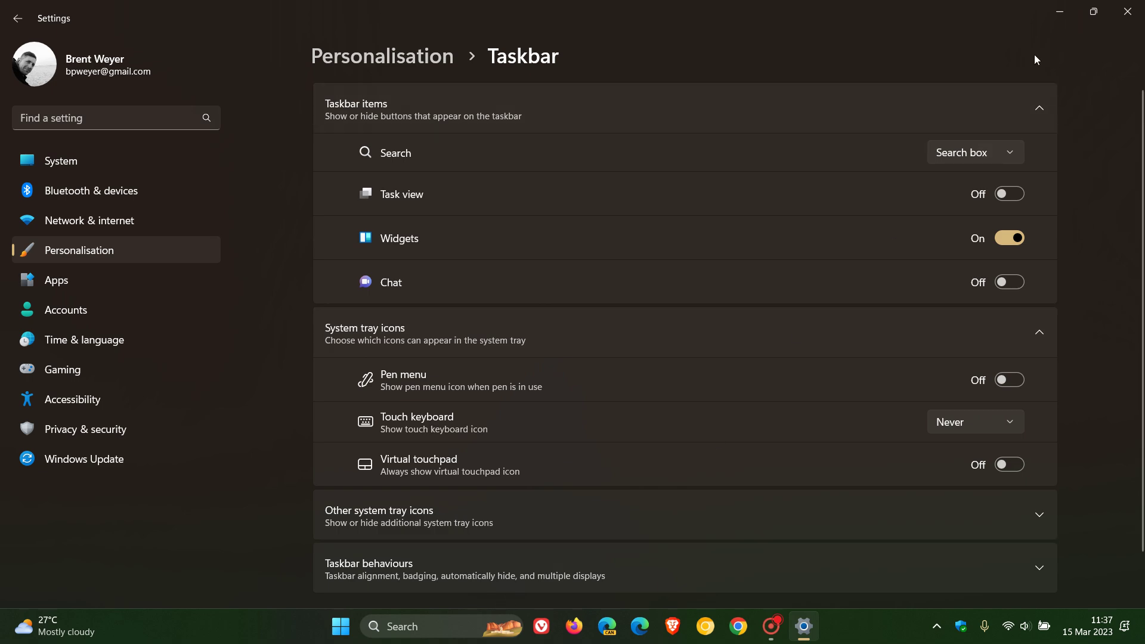
left_click(1061, 13)
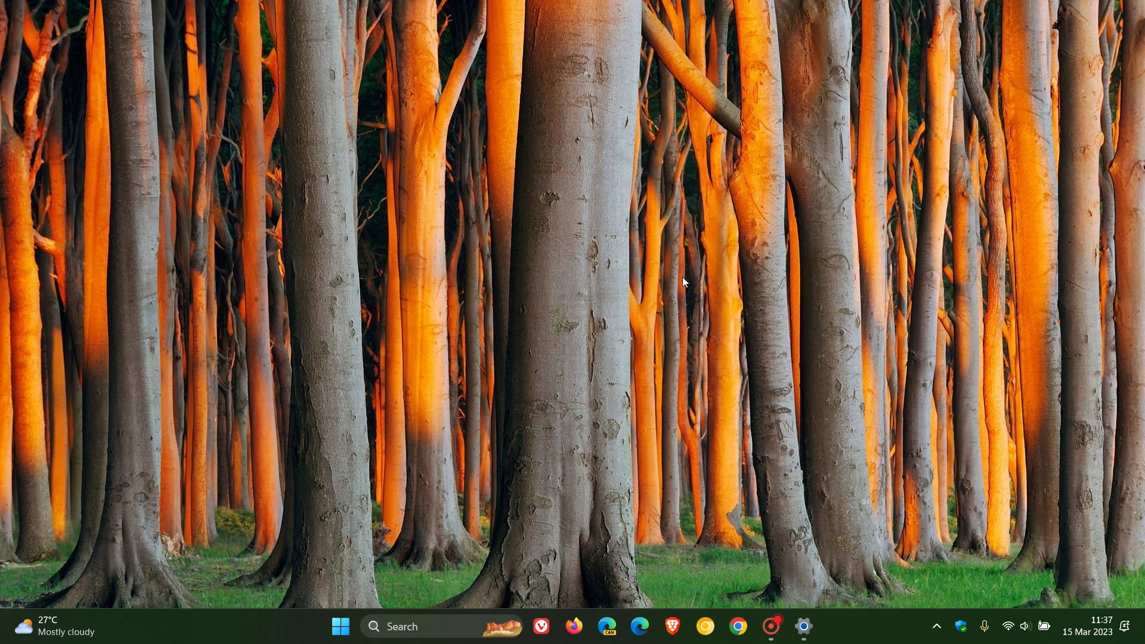
right_click(282, 638)
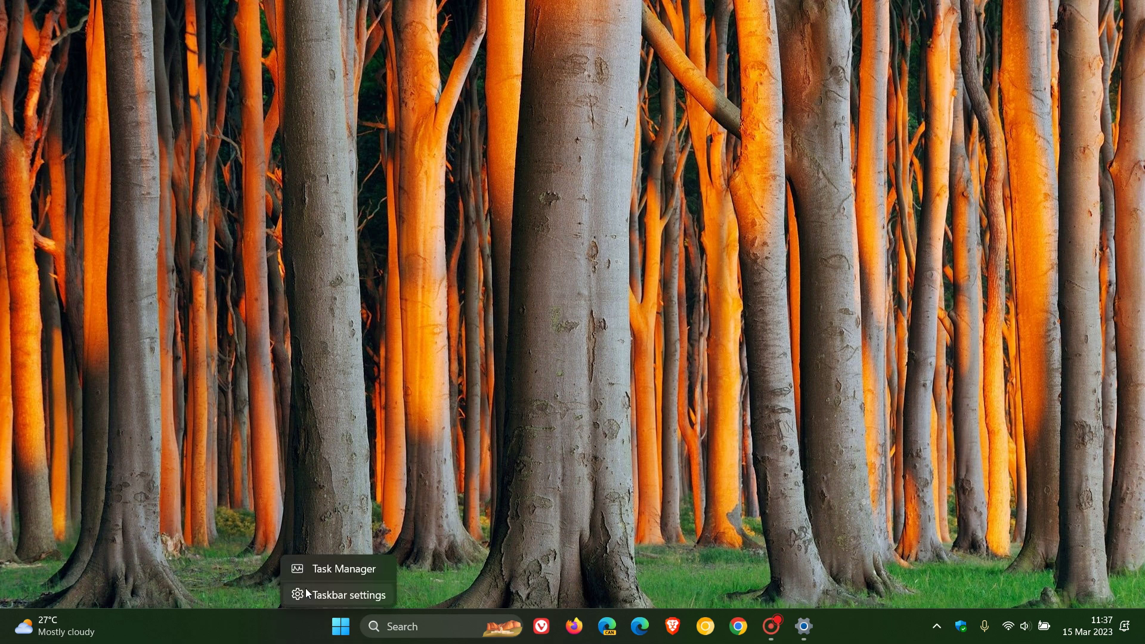
left_click(327, 568)
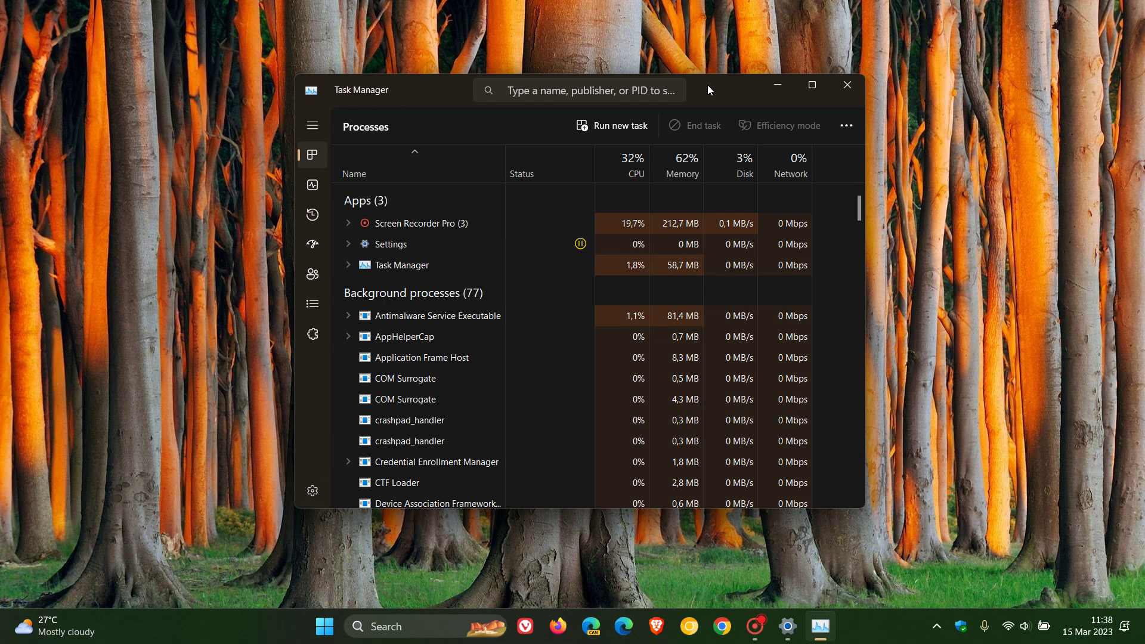
left_click(853, 87)
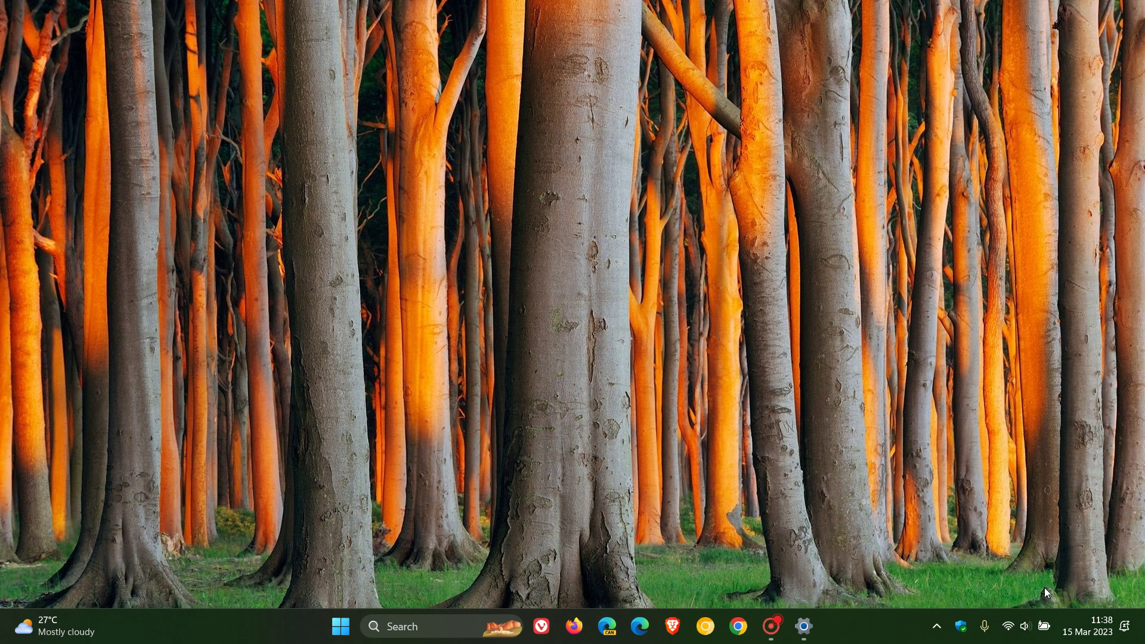
left_click(1046, 628)
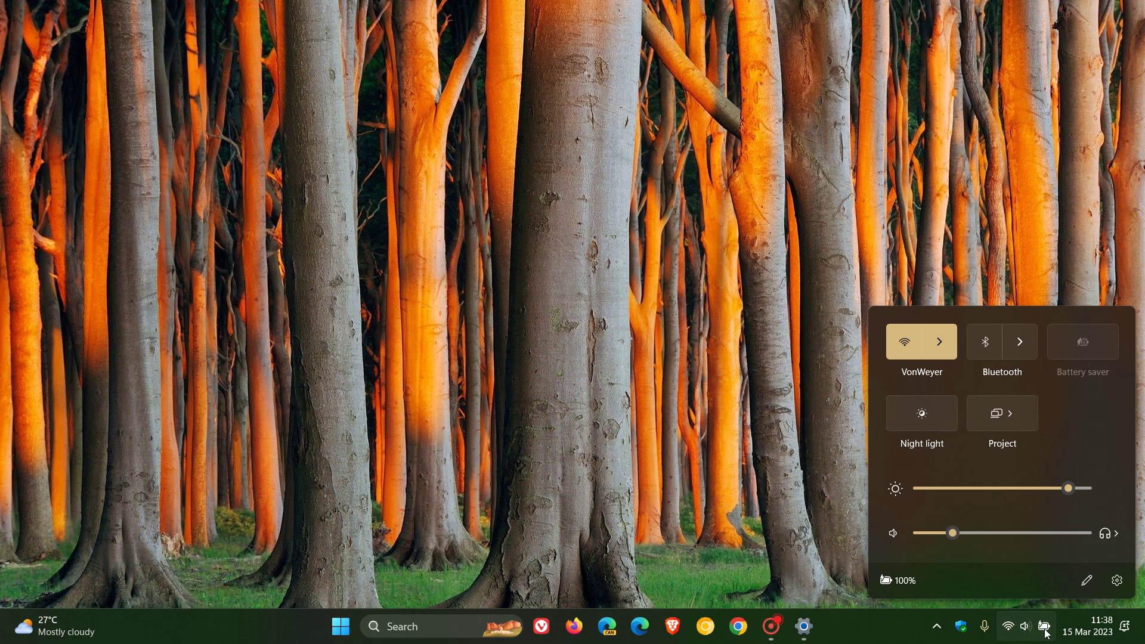
left_click(1111, 535)
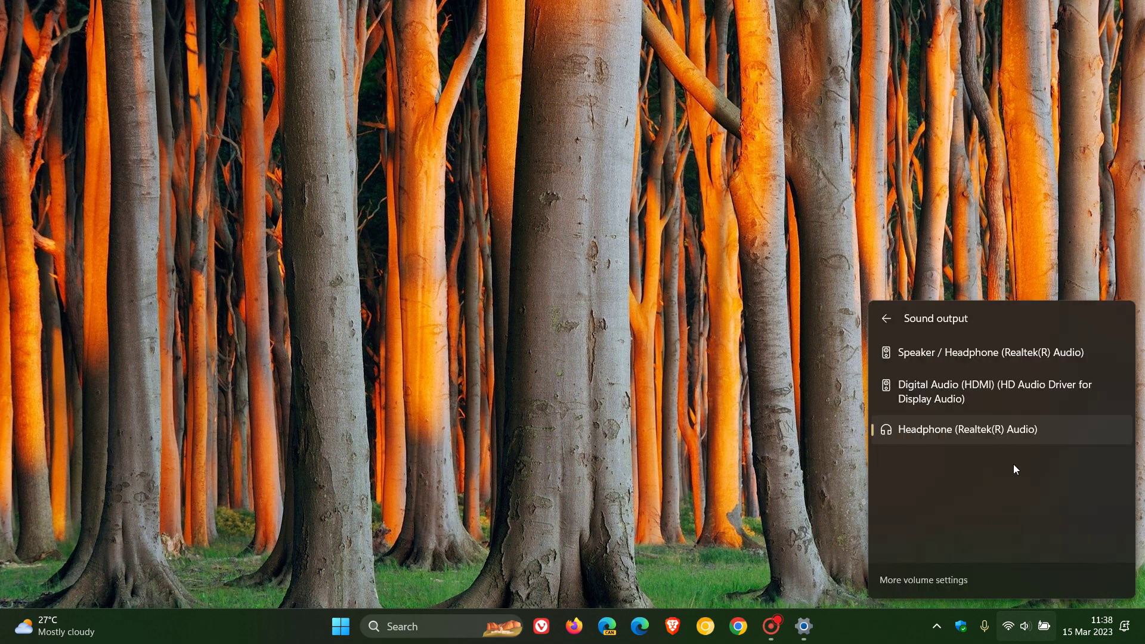
left_click(886, 321)
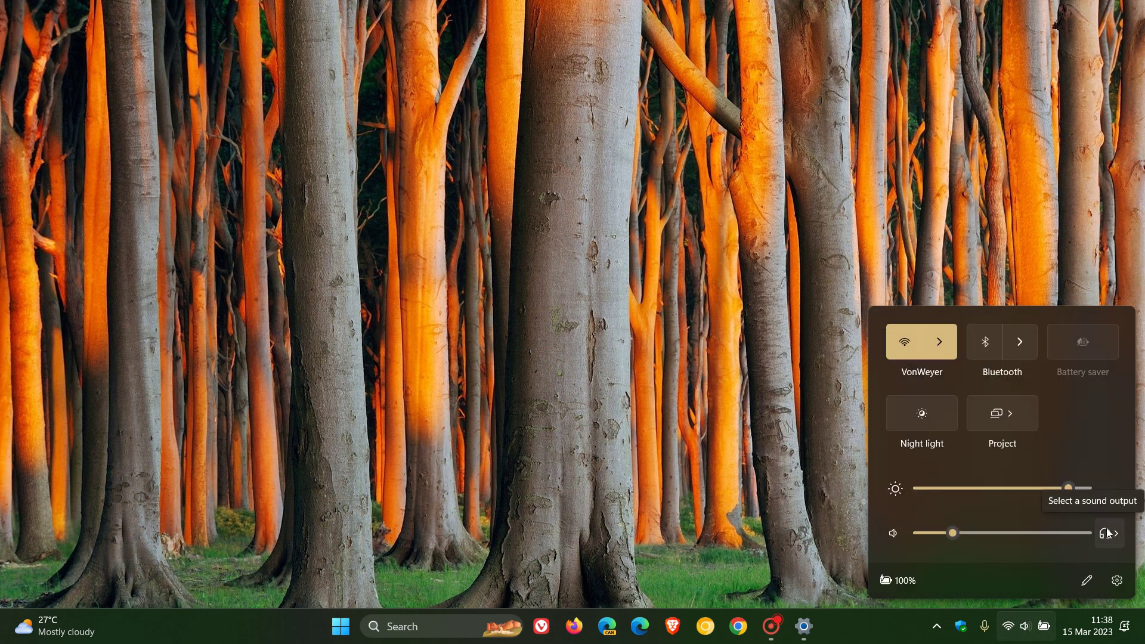
left_click(691, 293)
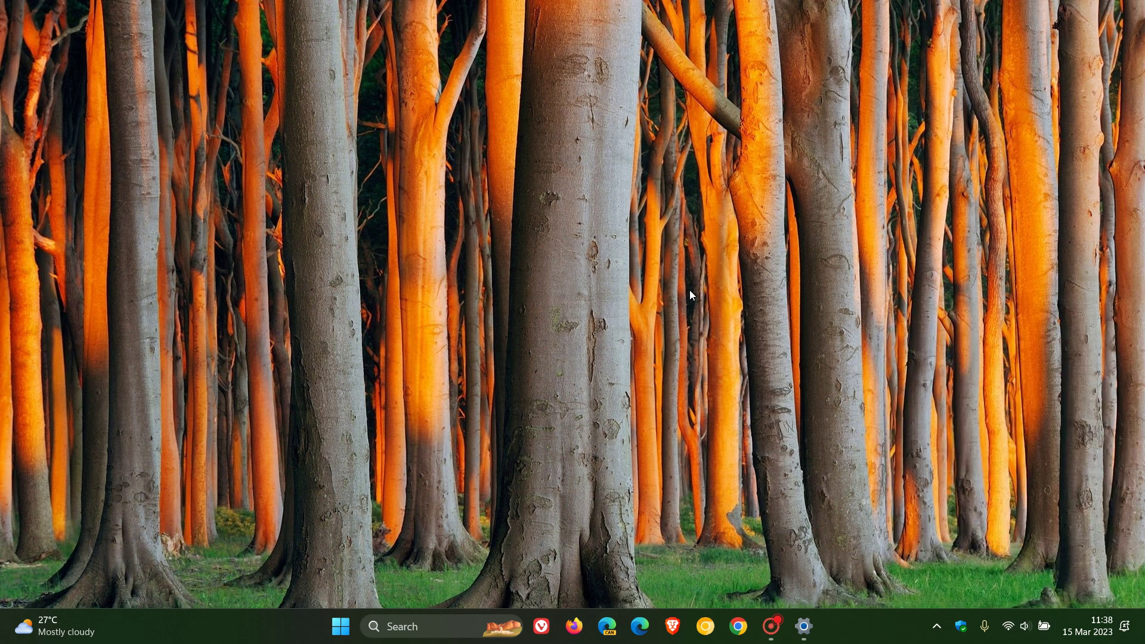
left_click(341, 623)
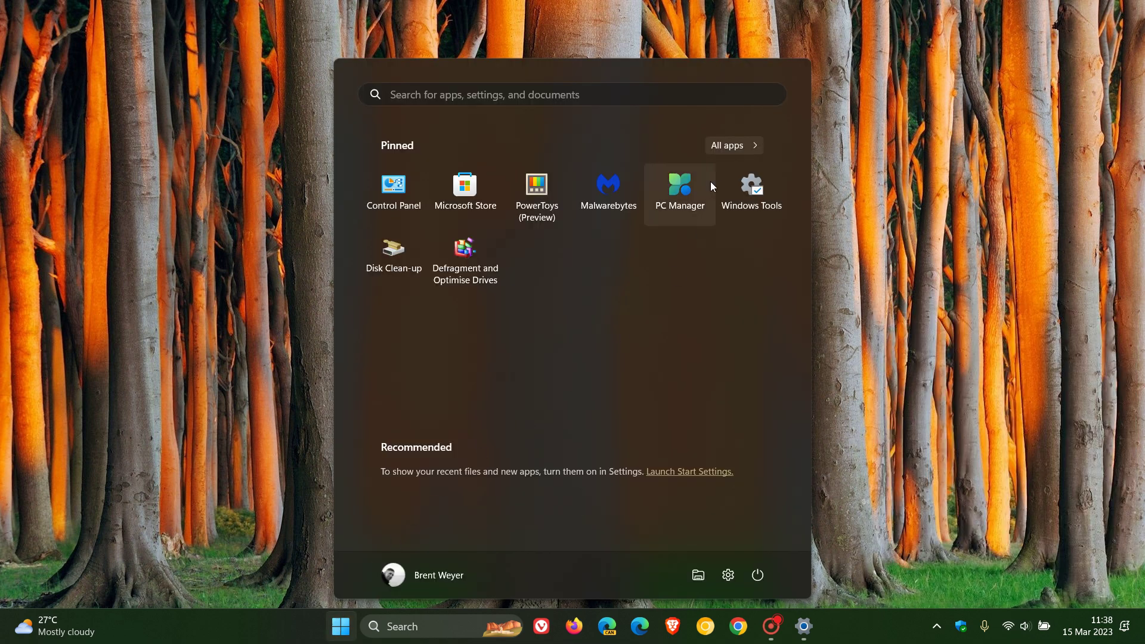
left_click(735, 145)
scroll(650, 264, "down", 10)
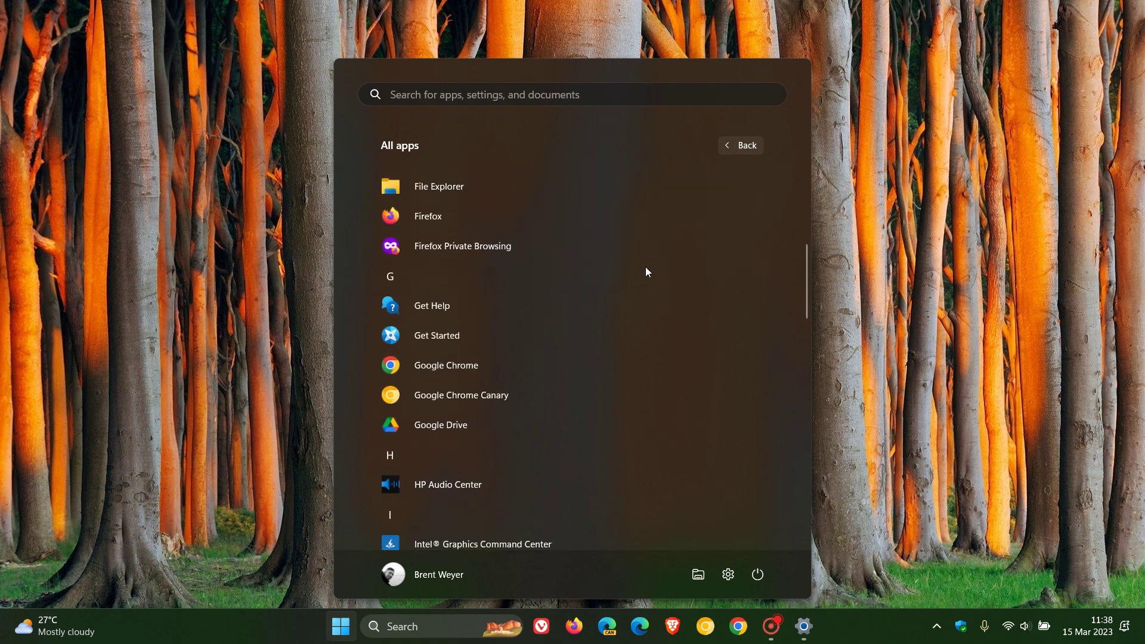
scroll(647, 271, "down", 5)
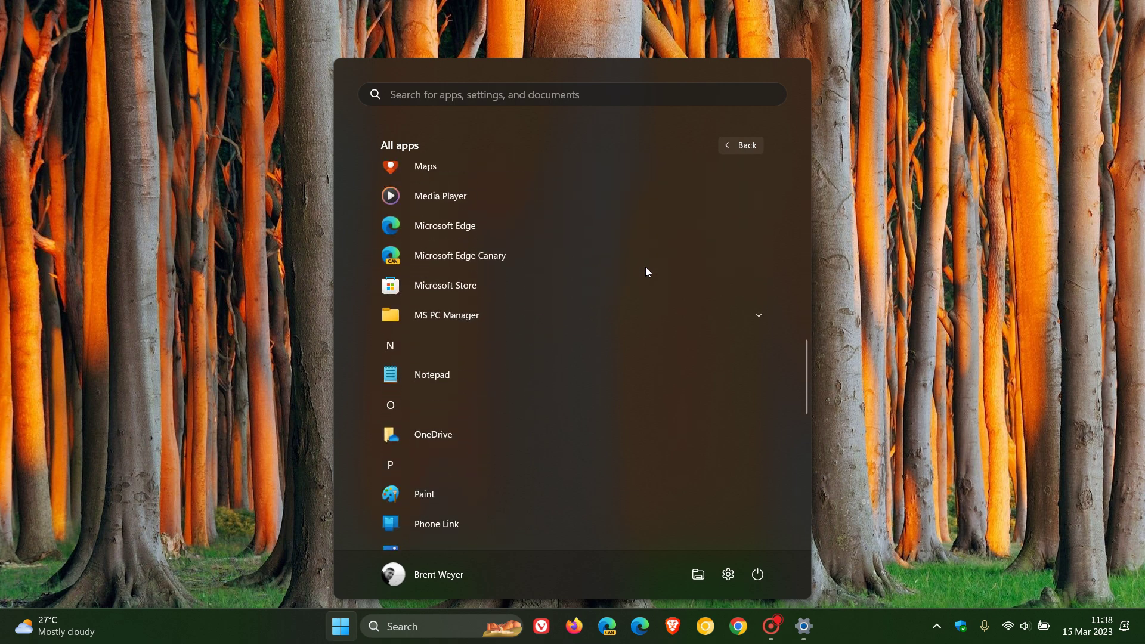
left_click(628, 374)
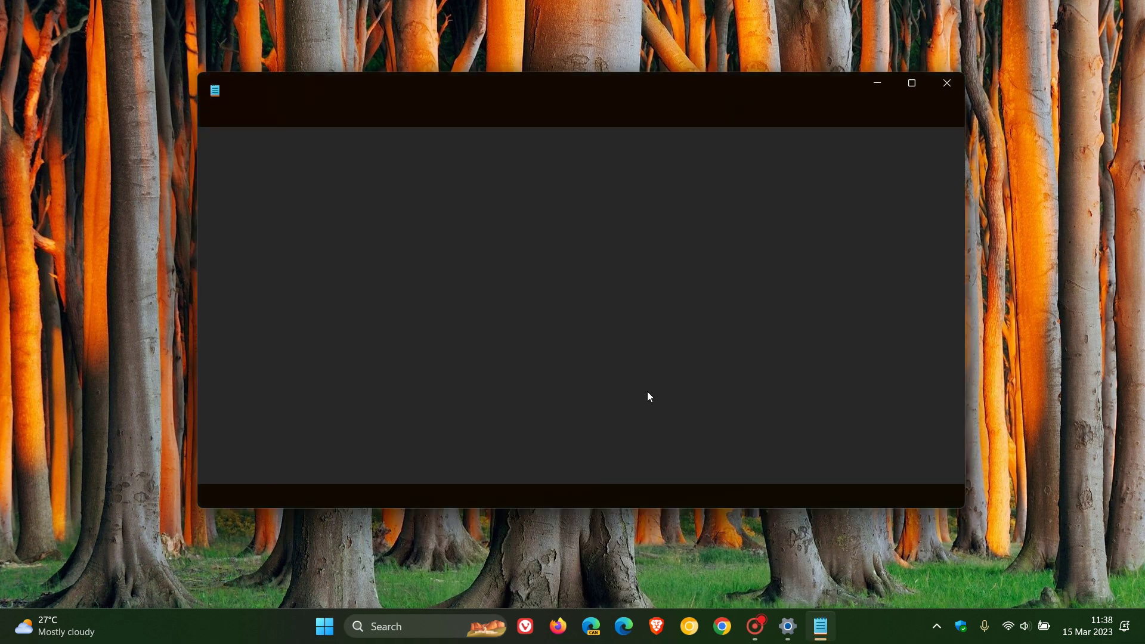
left_click(430, 91)
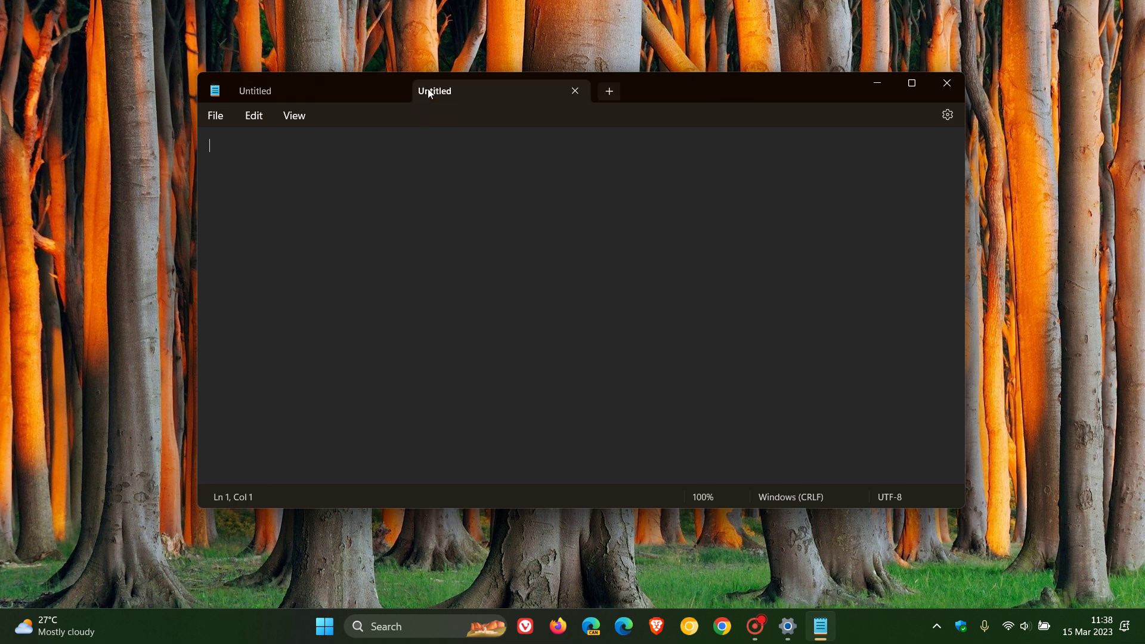
left_click(603, 91)
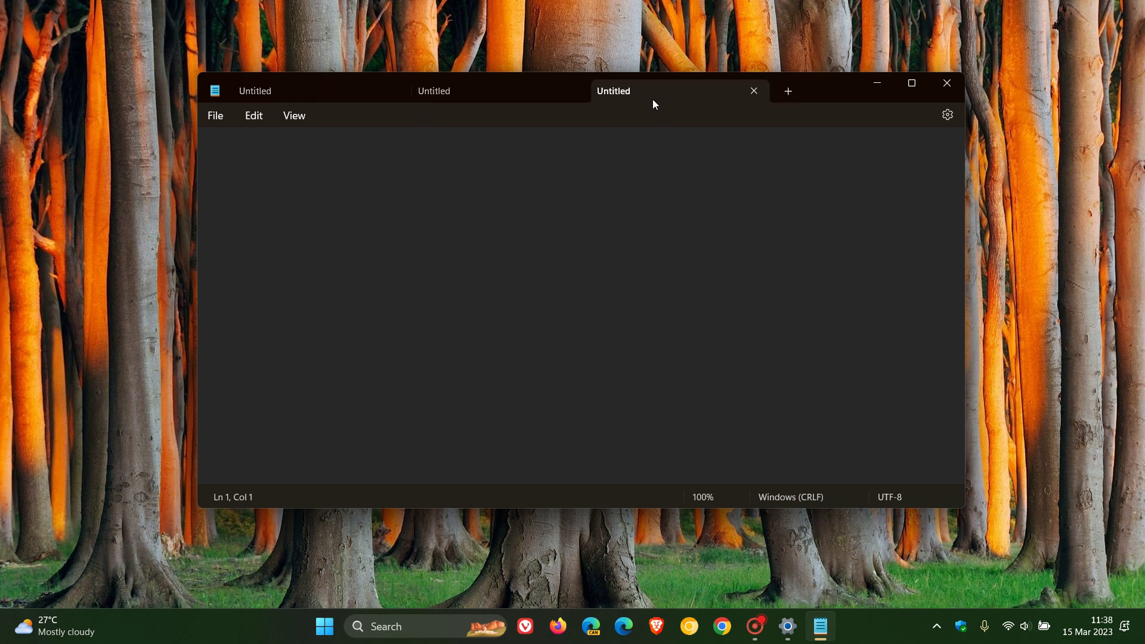
left_click_drag(650, 89, 786, 289)
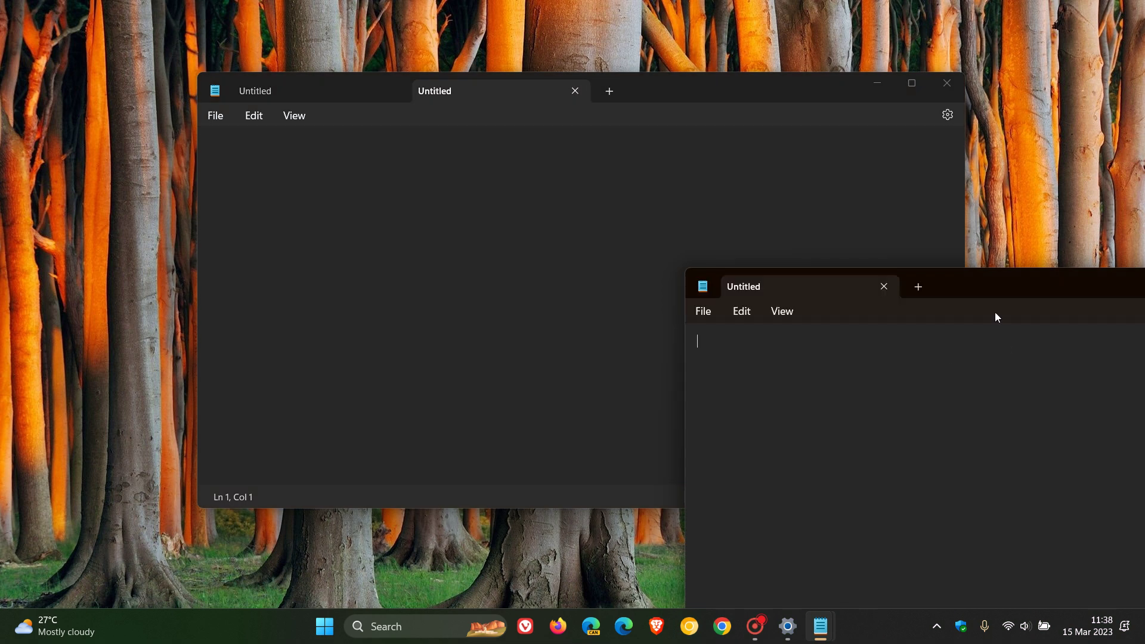
left_click_drag(1029, 293, 557, 148)
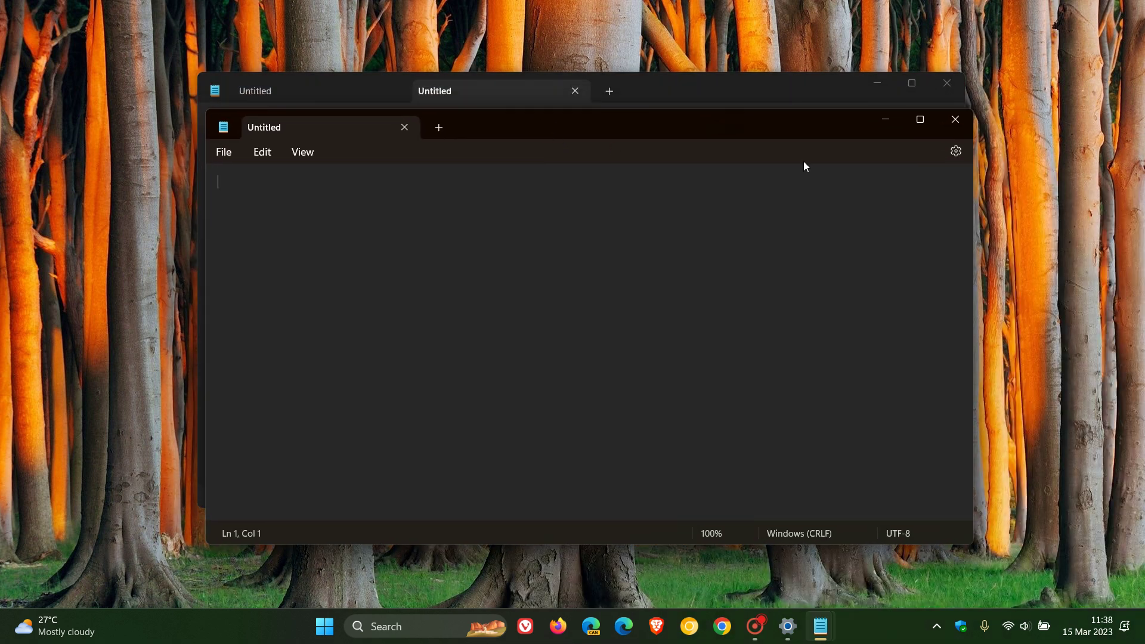
left_click(956, 125)
left_click(947, 83)
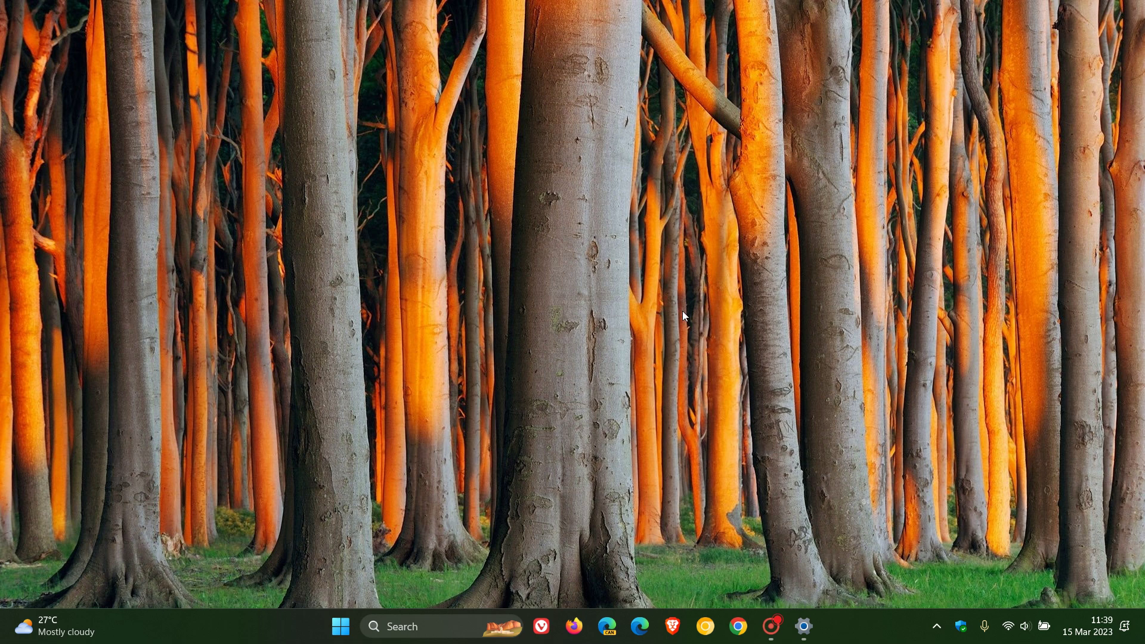
left_click(340, 626)
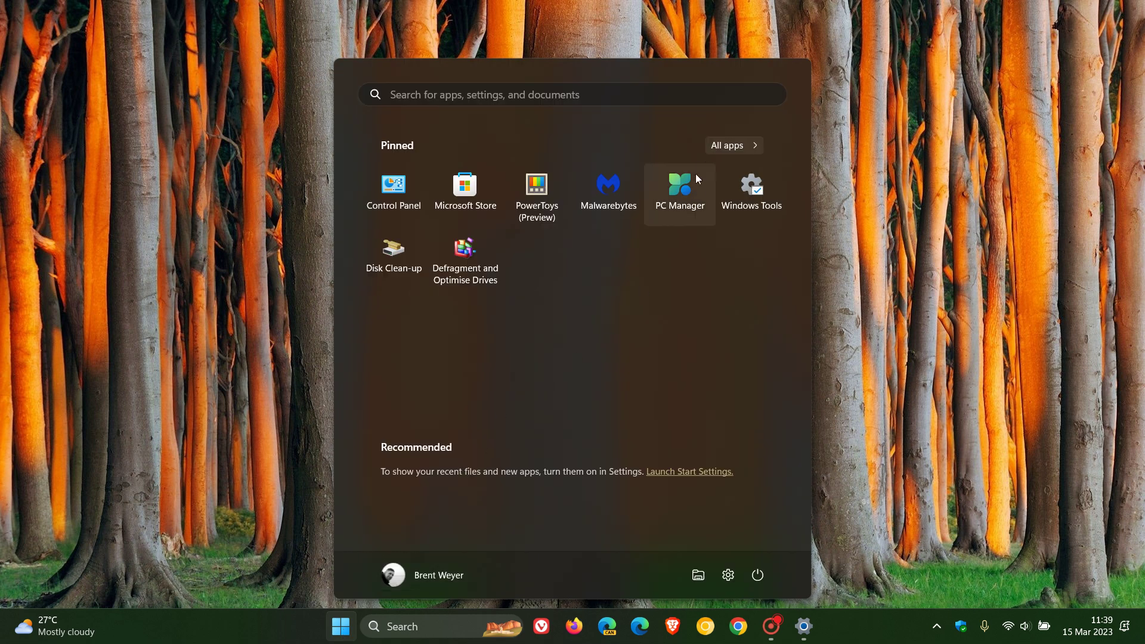
left_click(721, 148)
scroll(599, 282, "down", 8)
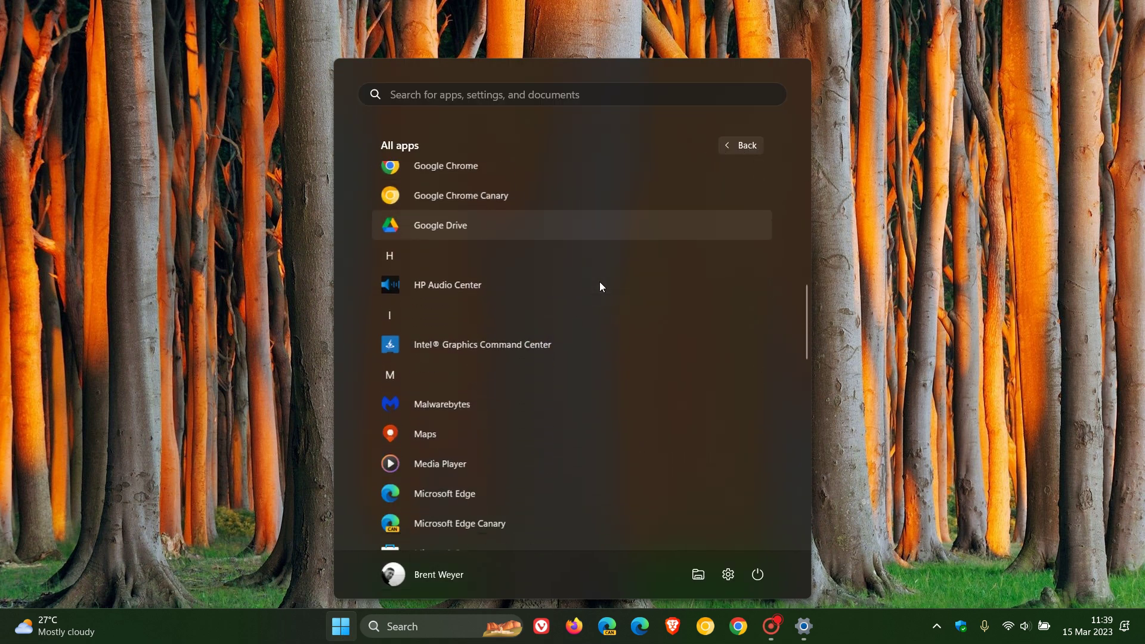
scroll(599, 282, "down", 8)
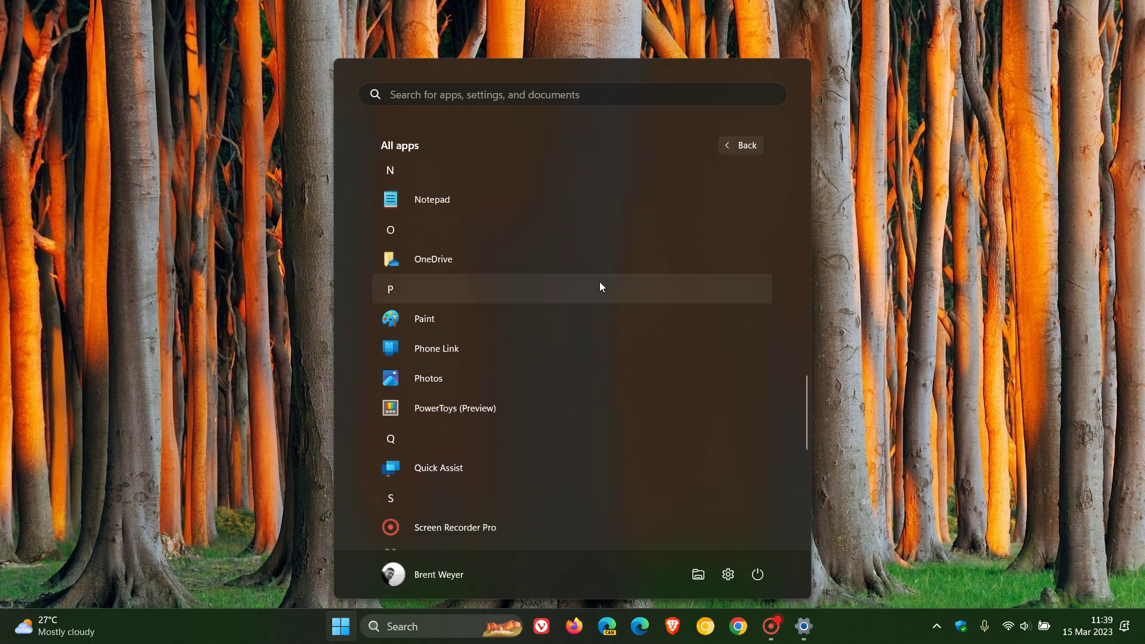
left_click(559, 464)
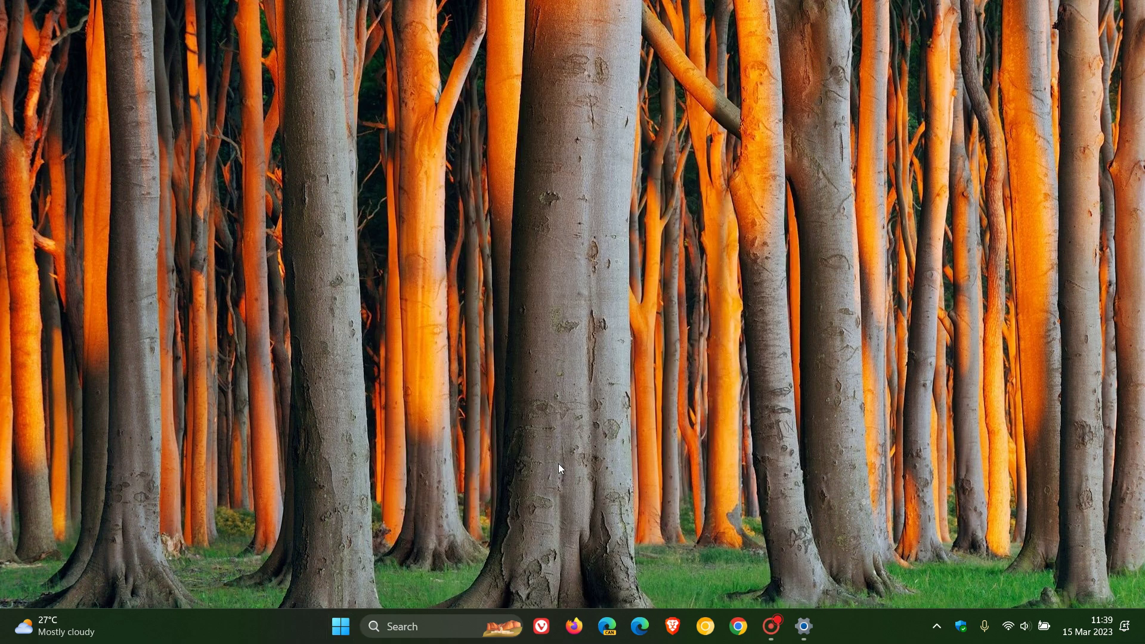
left_click_drag(443, 59, 606, 135)
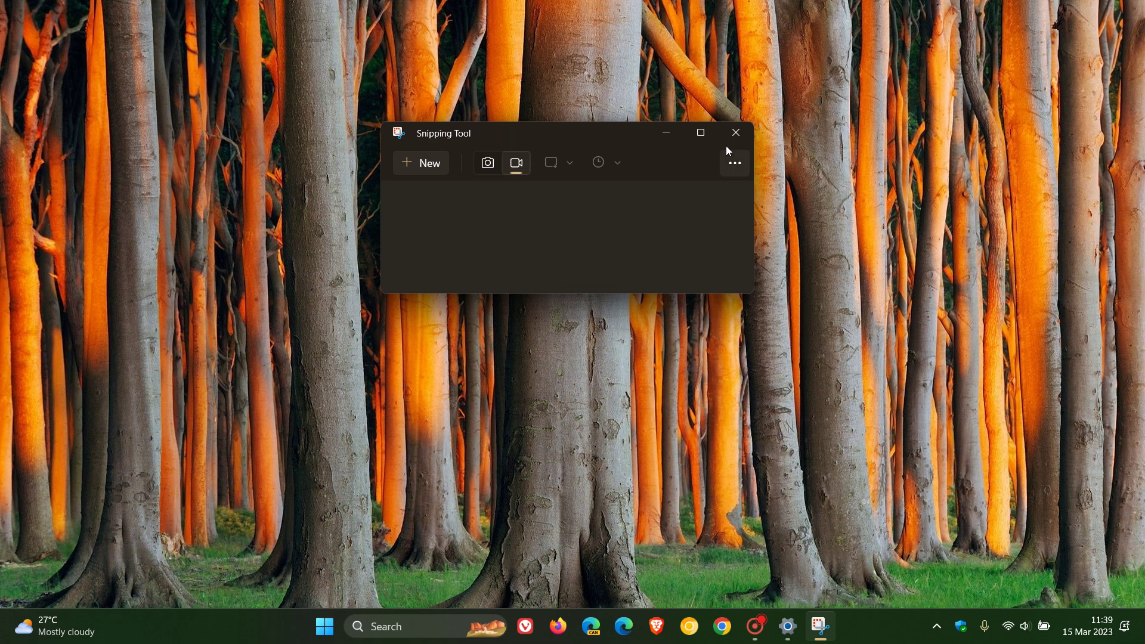
left_click(739, 134)
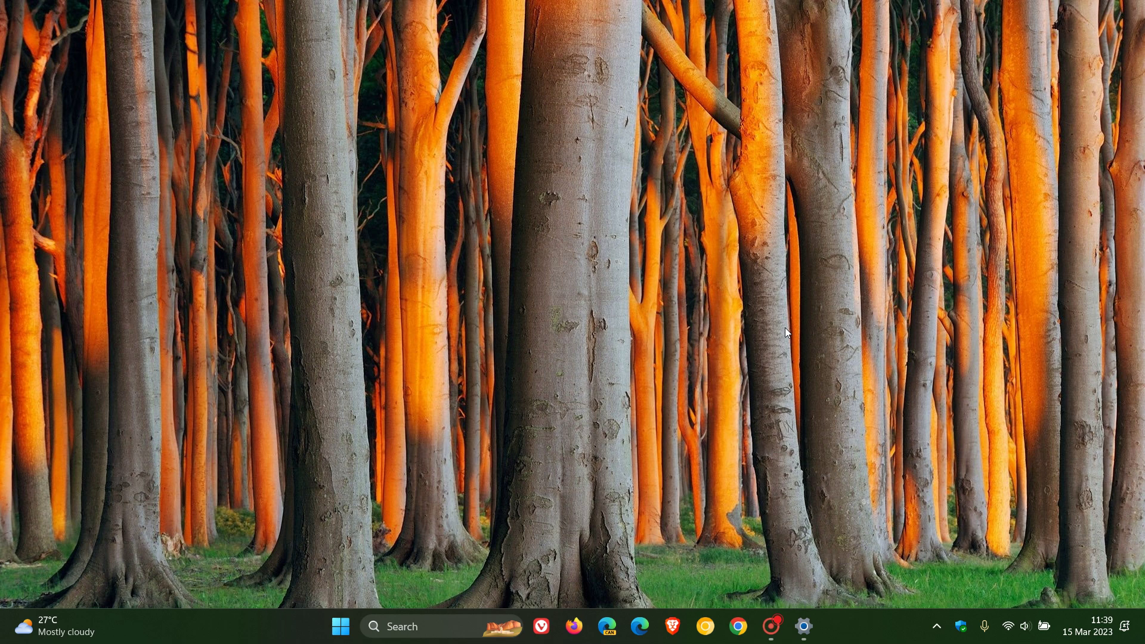
Step: Restore Settings, open System > Power & battery > Energy recommendations, then minimise the window
left_click(804, 626)
left_click(157, 163)
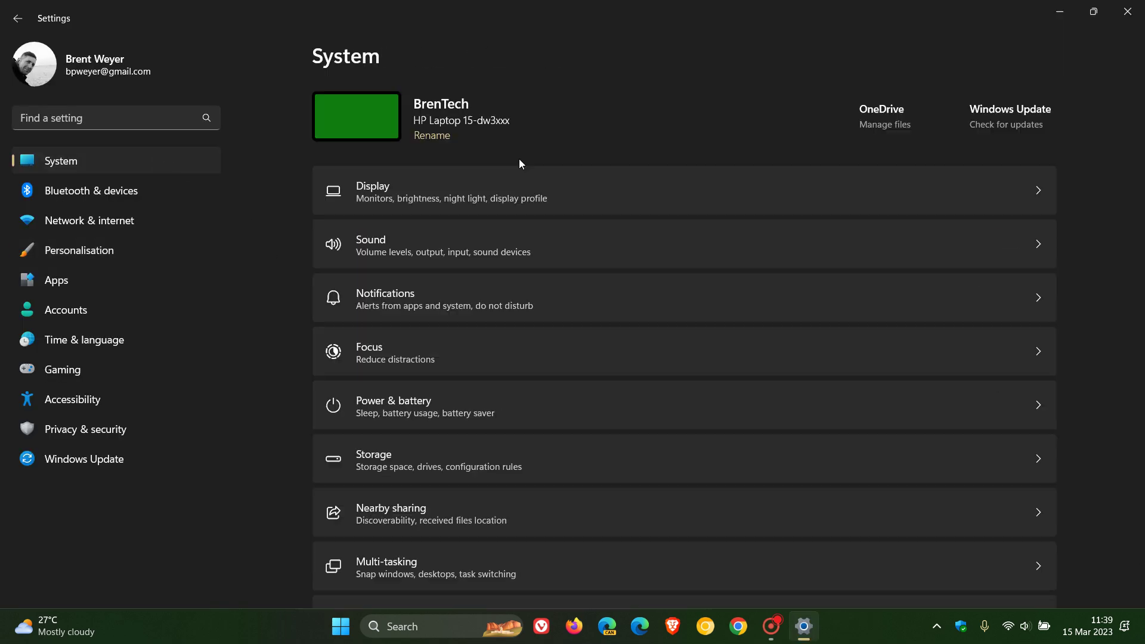
left_click(628, 421)
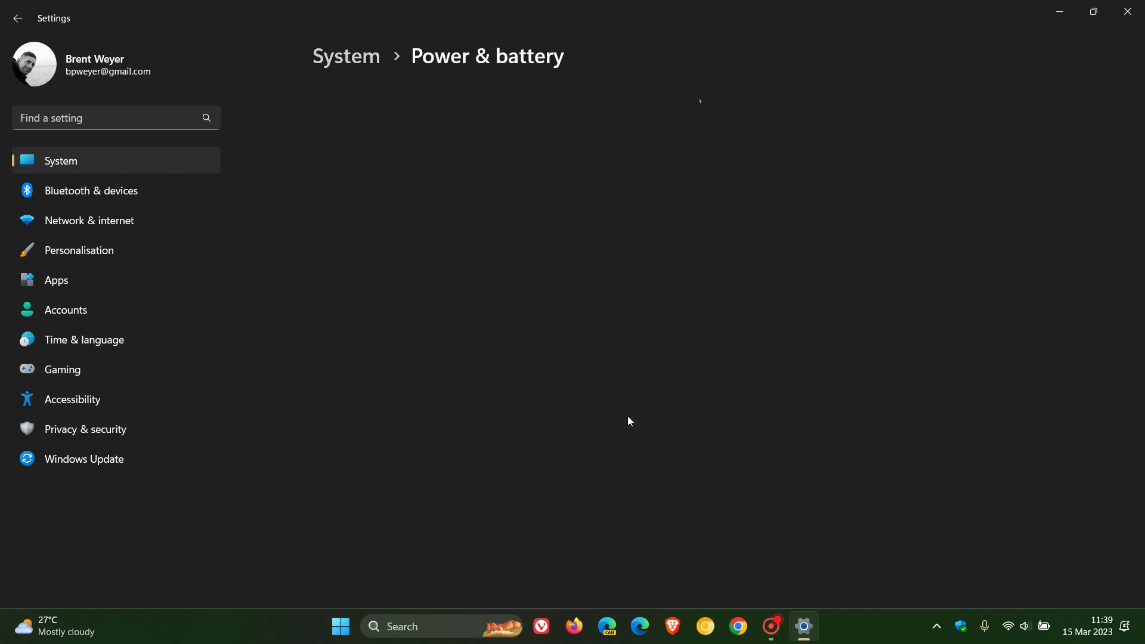
left_click(695, 397)
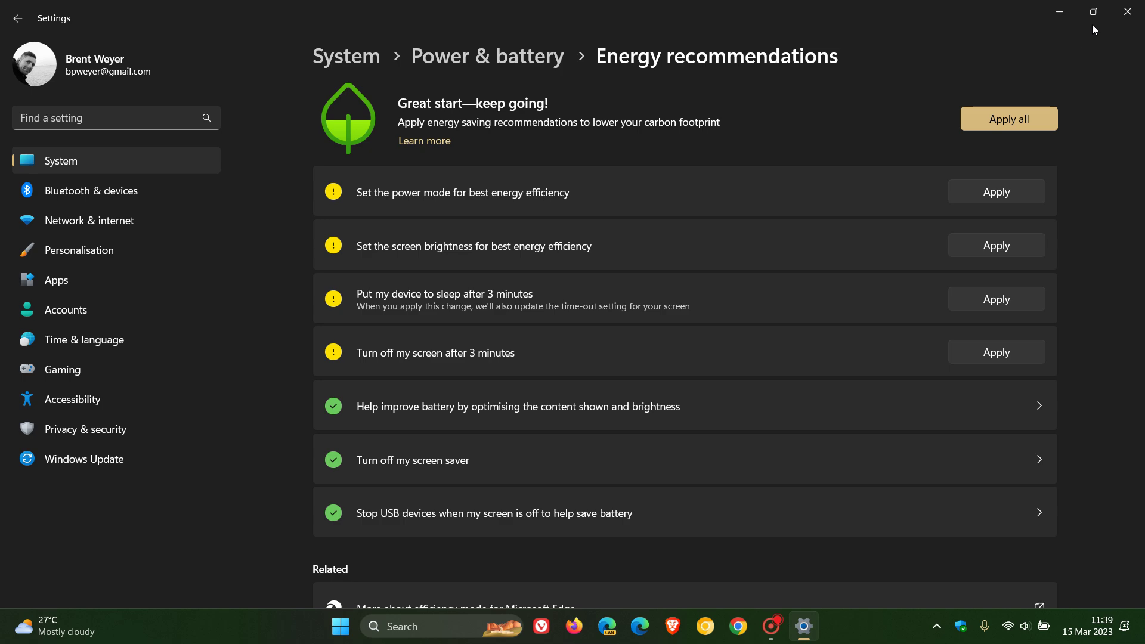
left_click(1060, 12)
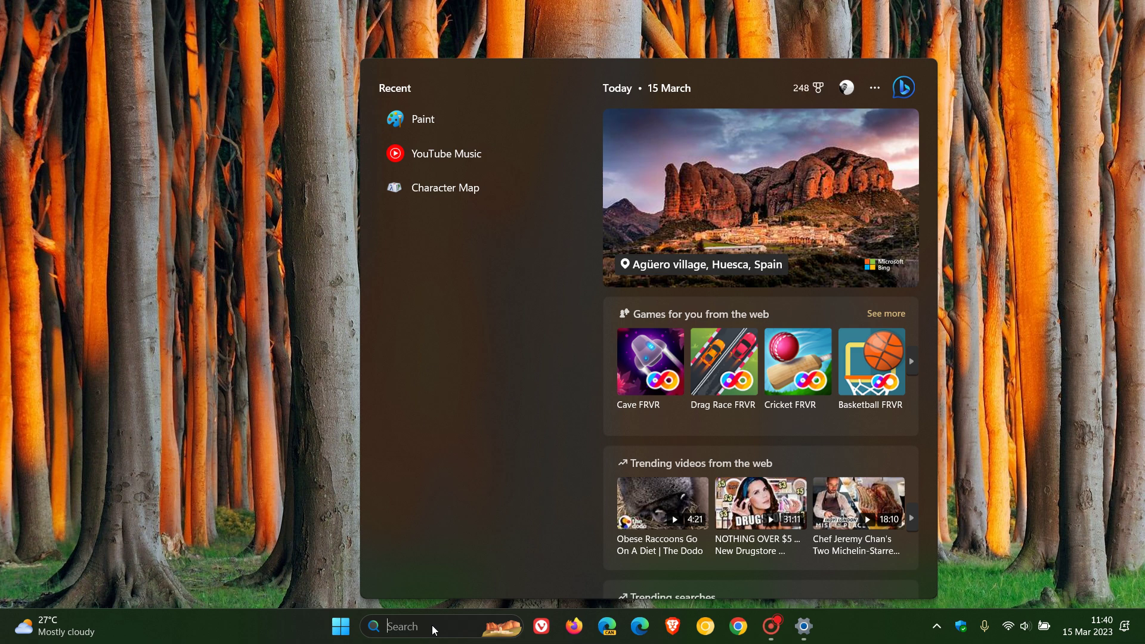
Step: Run winver, centre About Windows to confirm Version 22H2 (OS Build 22621.1413), then close it
type("winver")
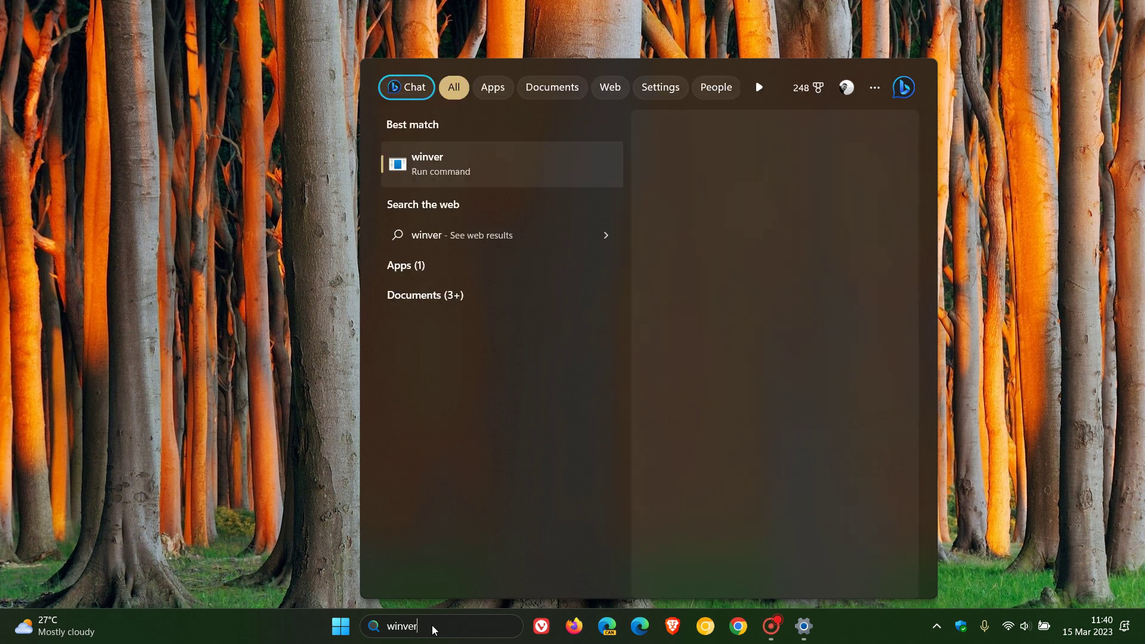
key("Return")
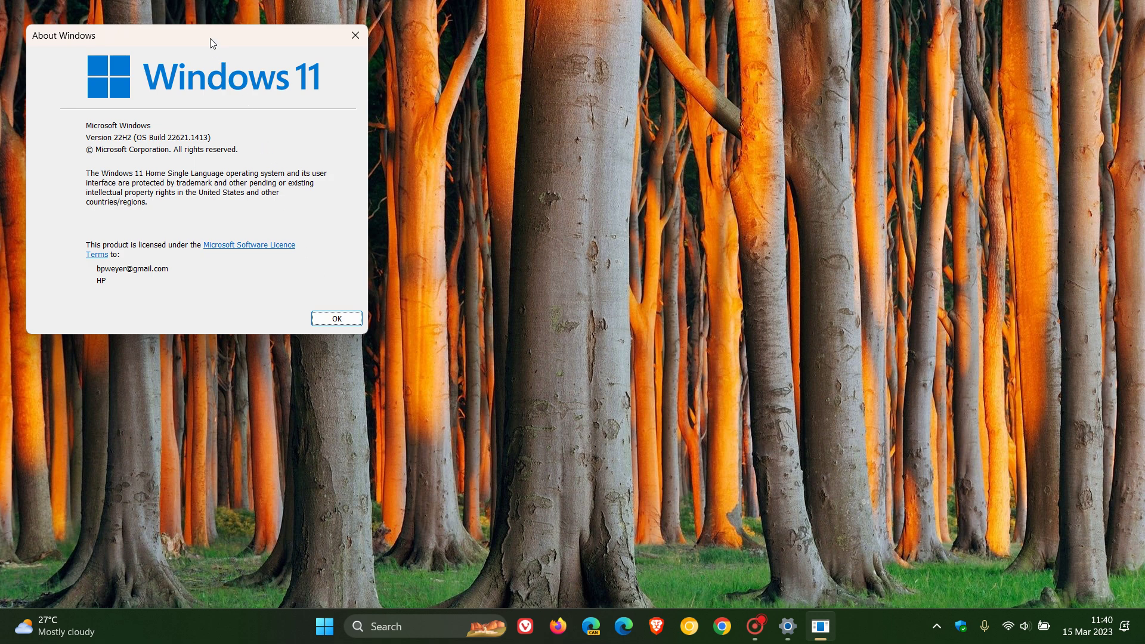
left_click_drag(210, 37, 574, 121)
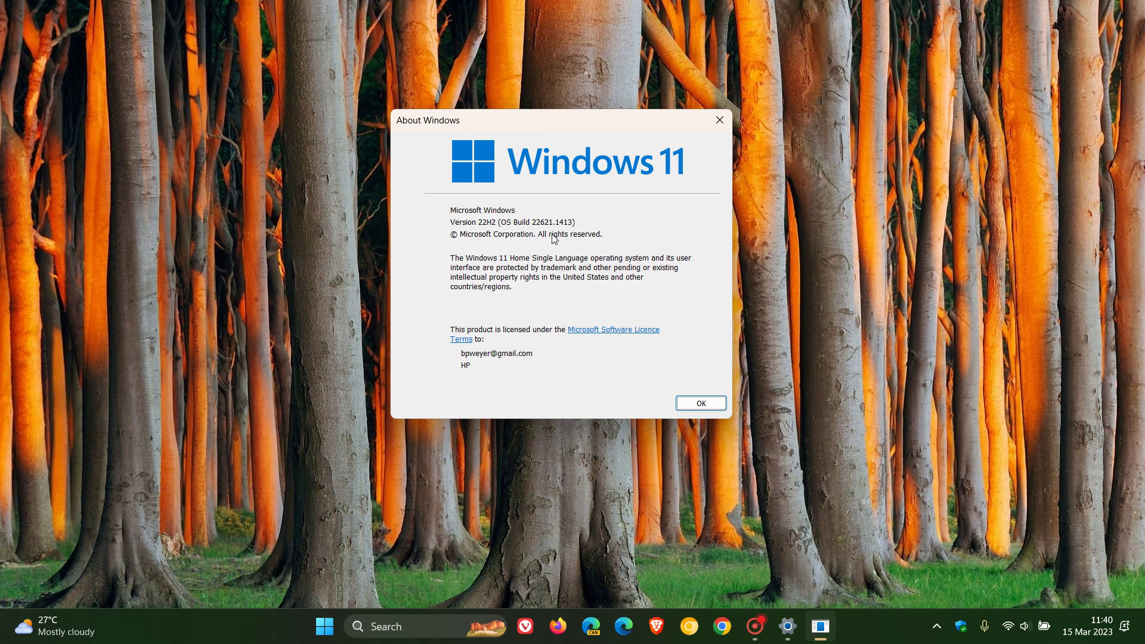
left_click(701, 407)
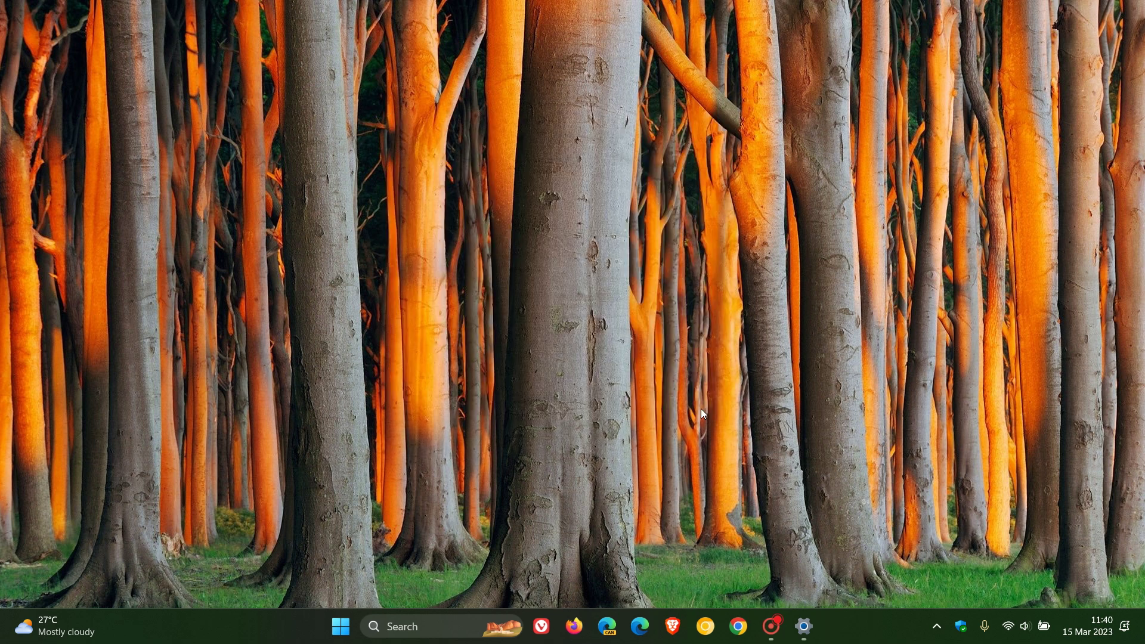